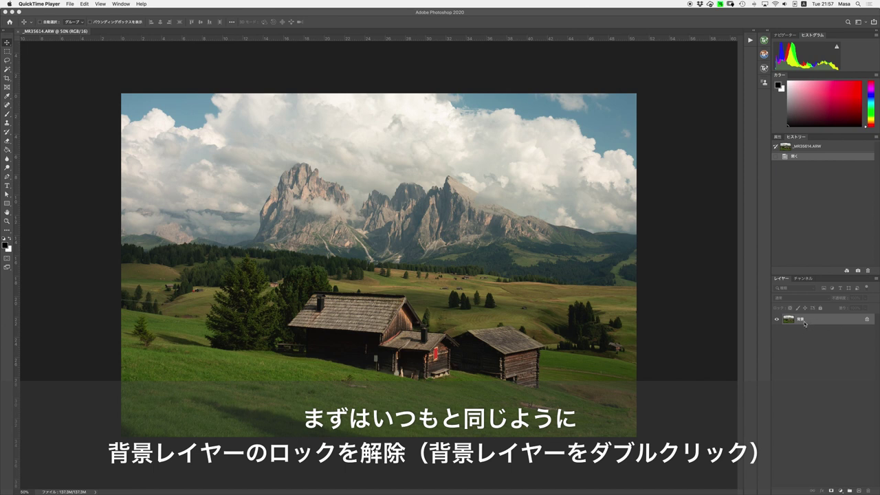
Step: Convert the locked Background into an ordinary editable layer named レイヤー 0 (Layer 0)
double_click(802, 322)
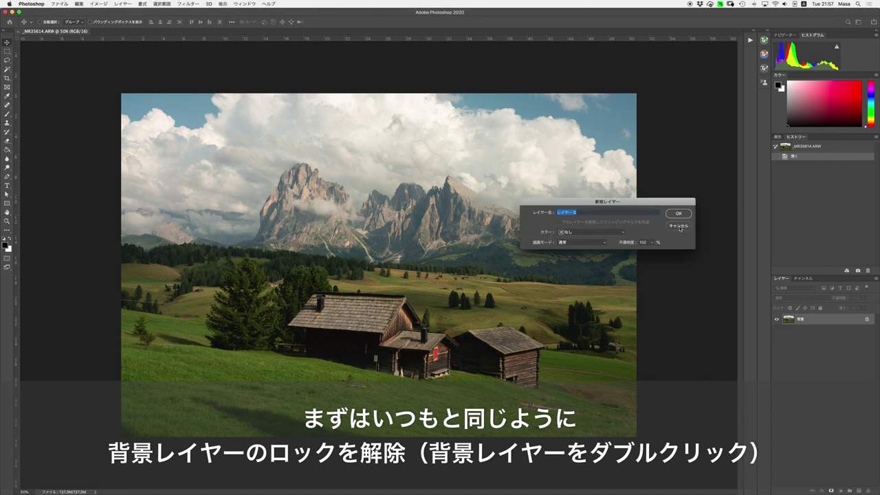
left_click(678, 213)
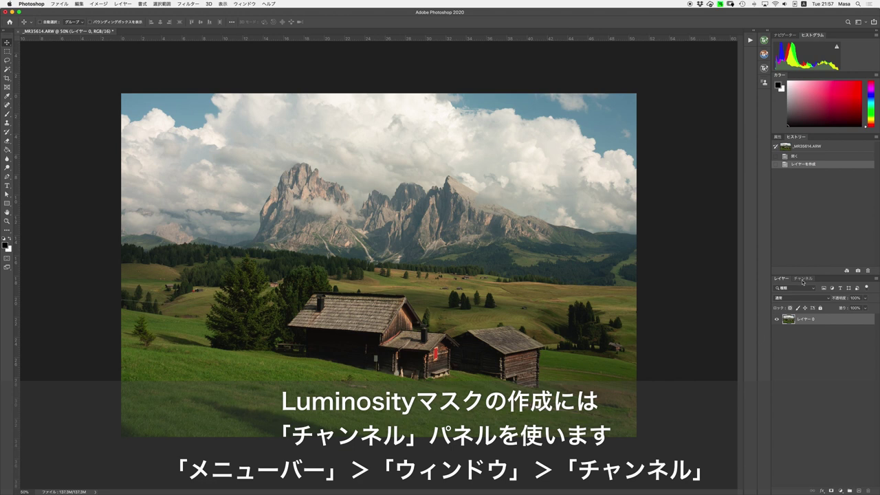
Step: Show the Channels panel listing the RGB, red, green and blue channels
left_click(244, 4)
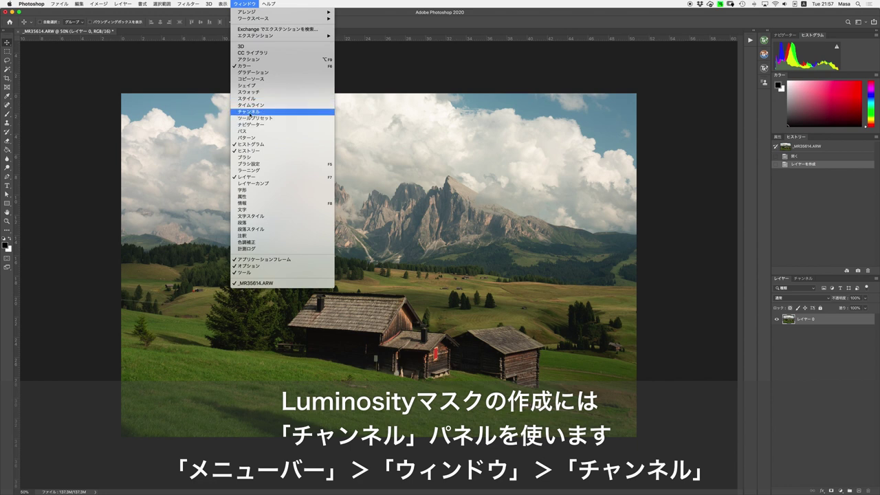
left_click(250, 112)
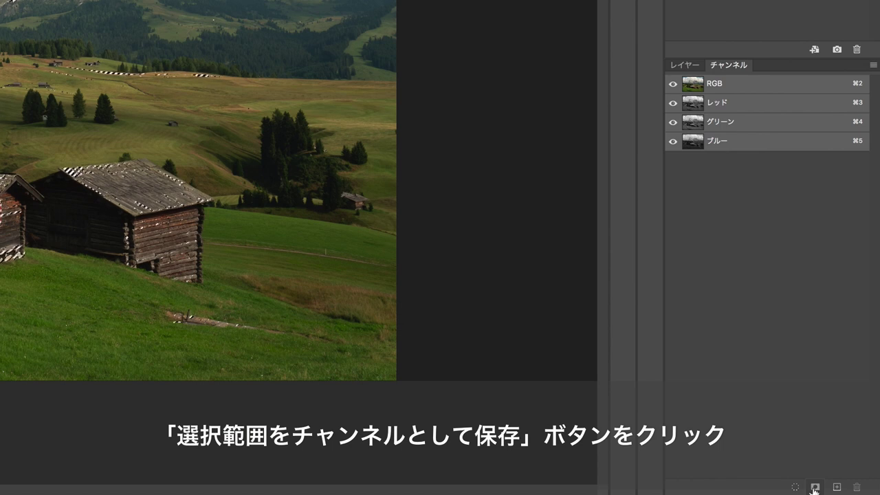
Step: Save the bright-area selection as a new alpha channel and rename it Brights 1
left_click(815, 488)
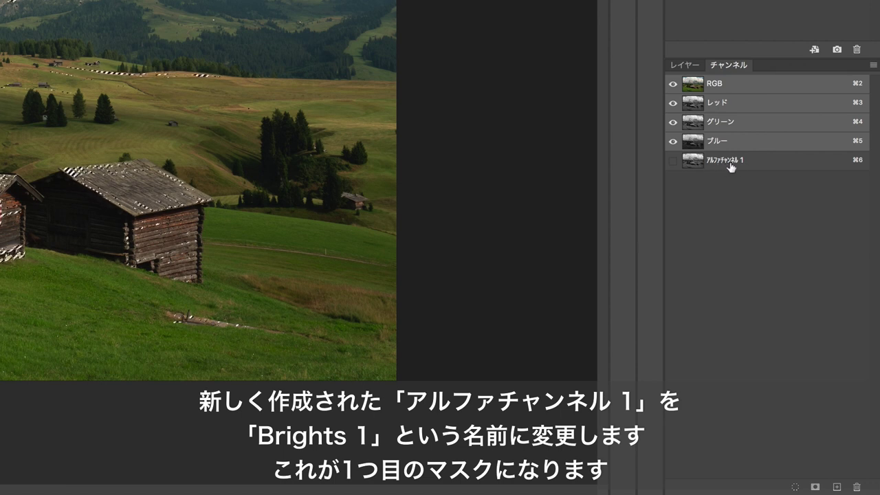
double_click(734, 163)
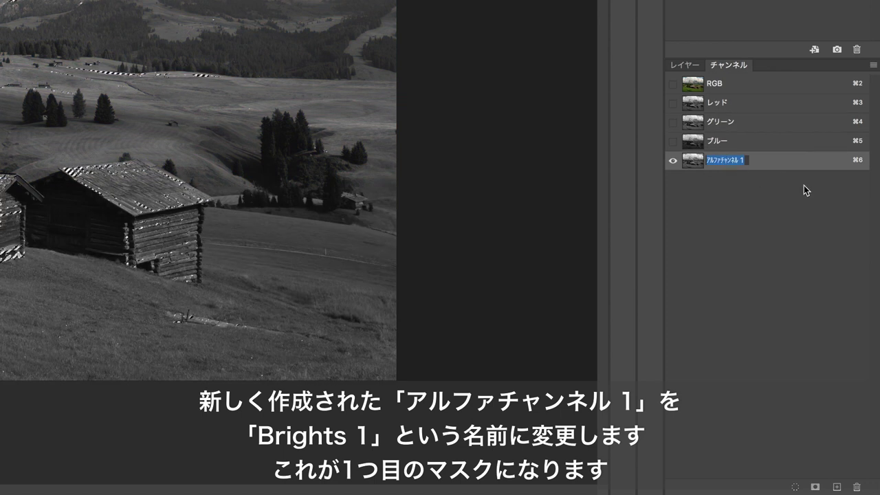
type("B")
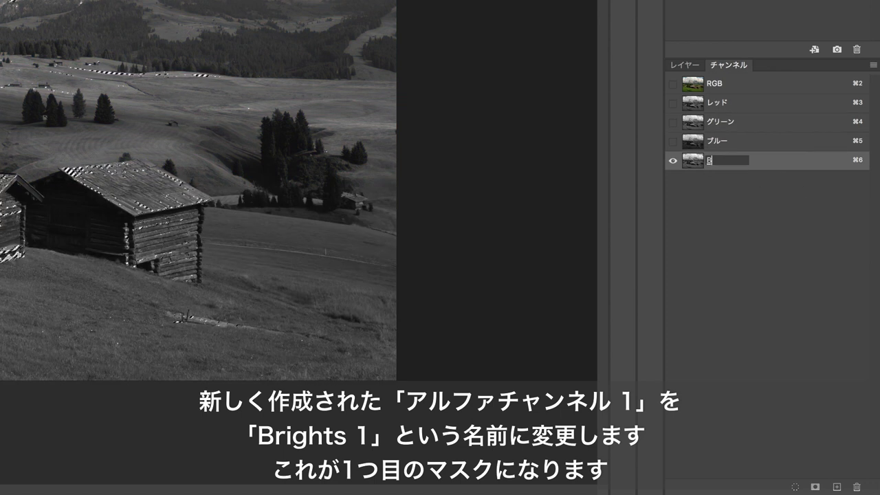
key("Return")
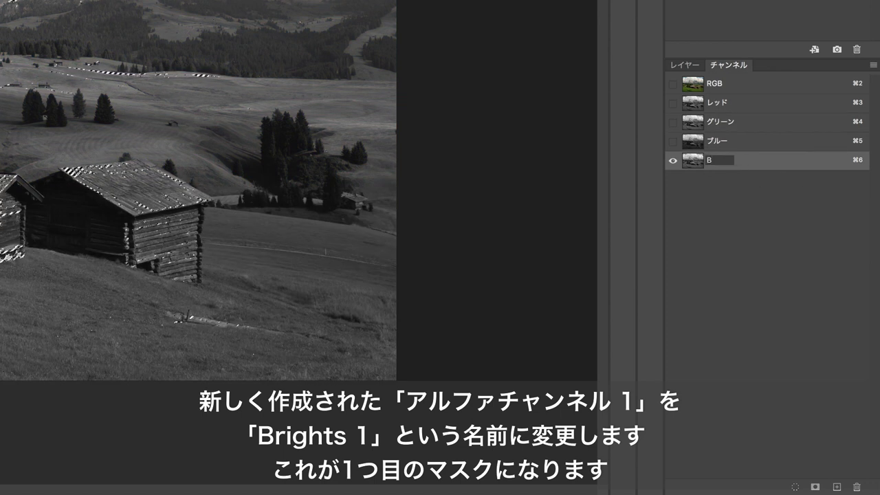
type("rights1")
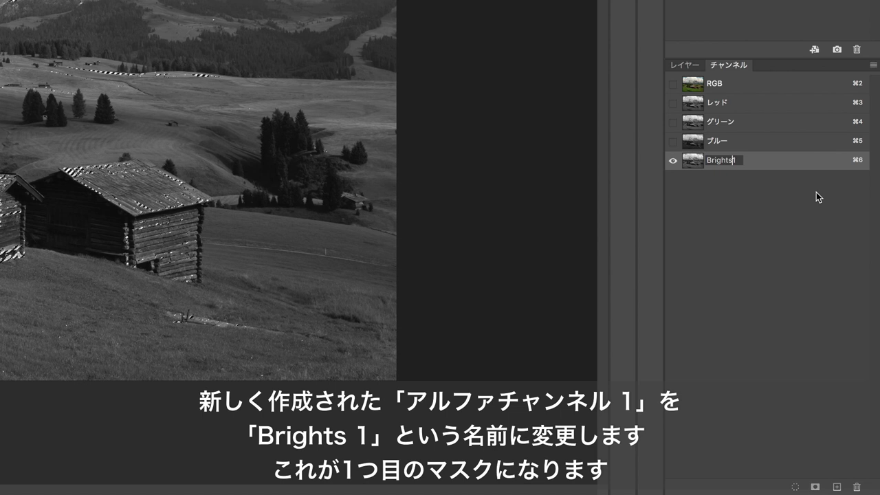
key("Left")
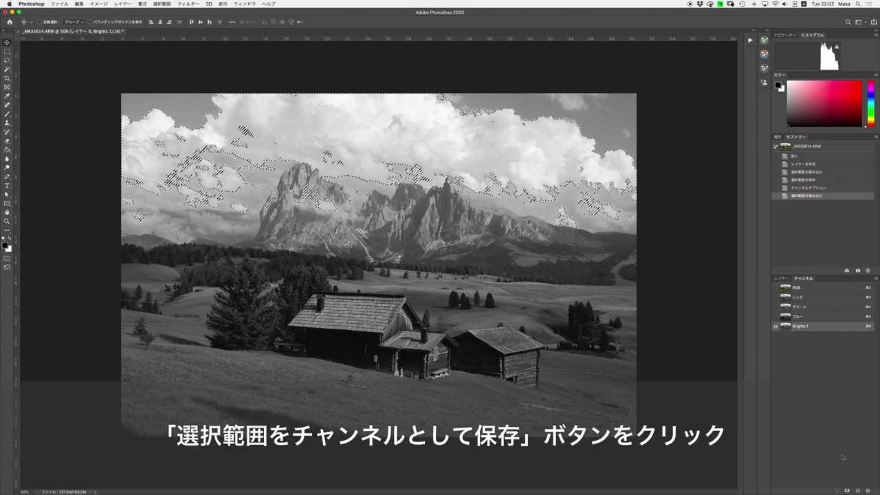
Step: Store the narrowed cloud selection as a new alpha channel named Brights 2
left_click(848, 489)
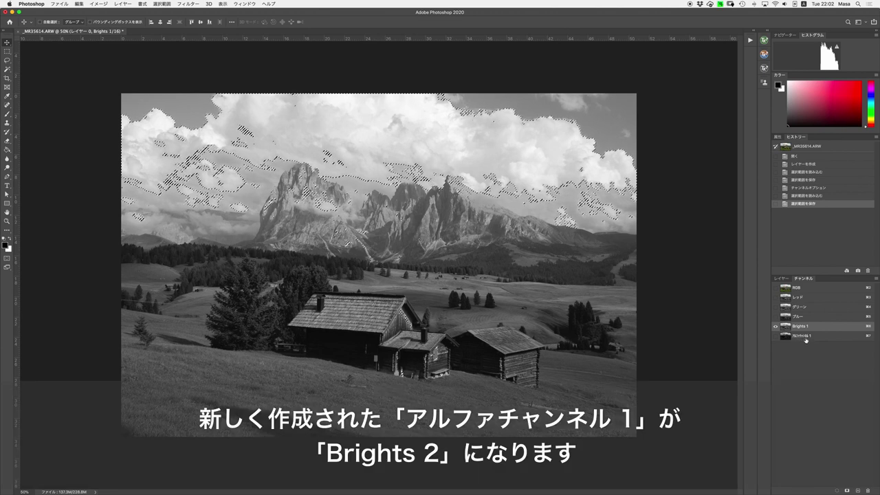
double_click(801, 336)
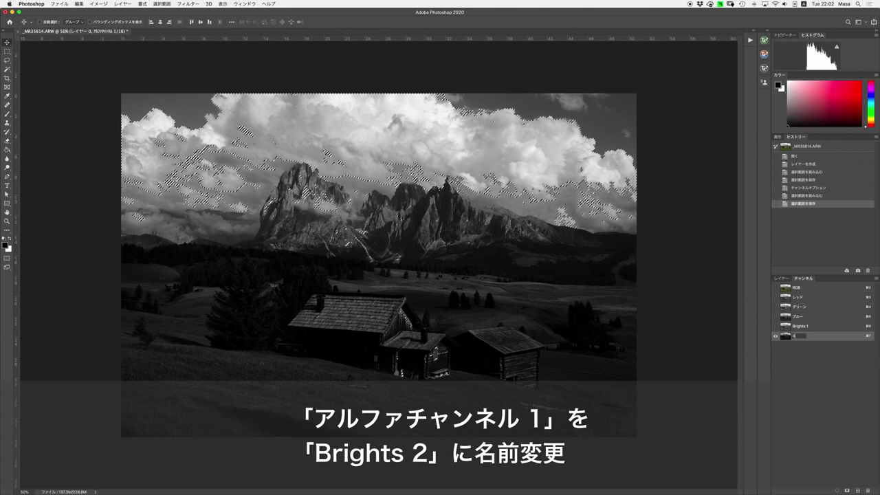
type("Brights 2")
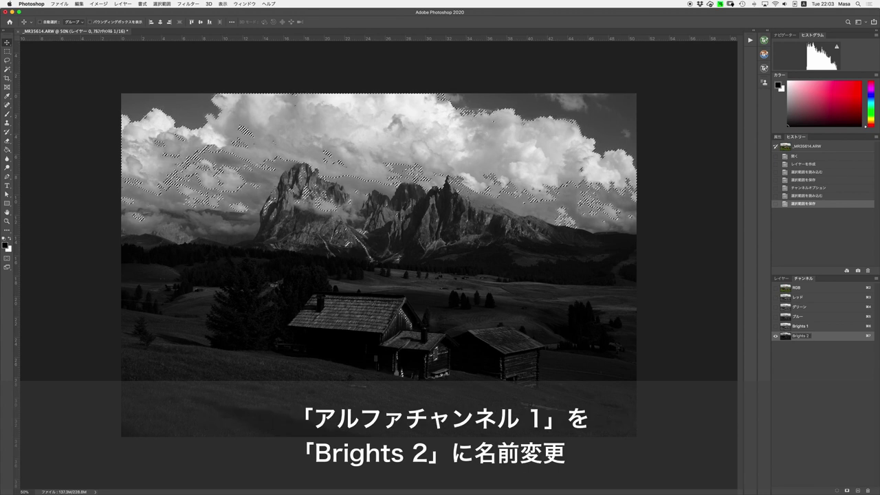
key("Return")
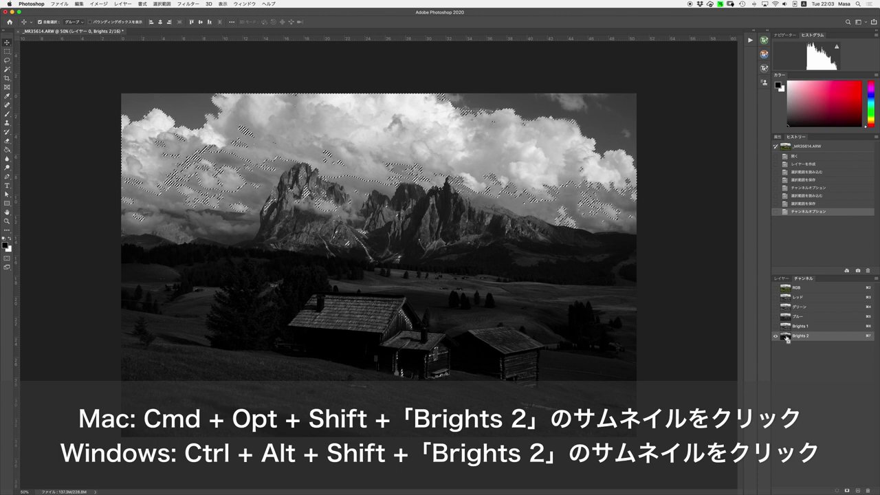
Step: Intersect the selection with Brights 2 and save the result as channel Brights 3
left_click(786, 337, "alt+shift+super")
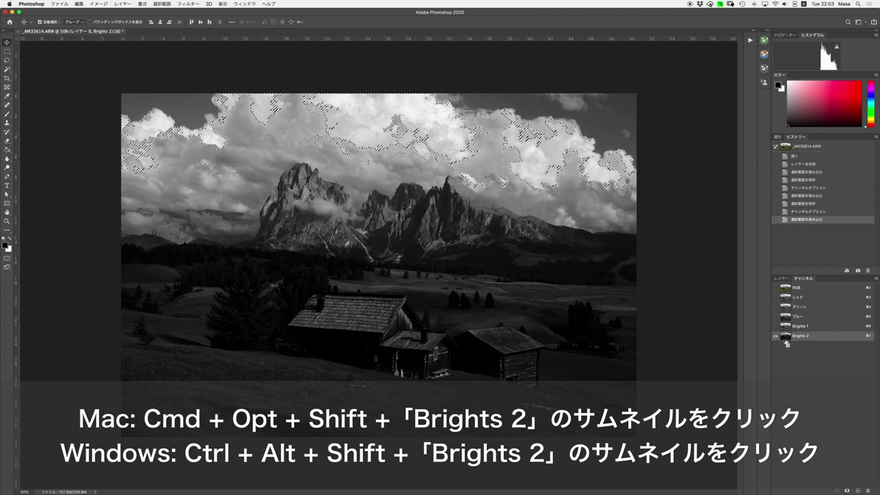
left_click(846, 491)
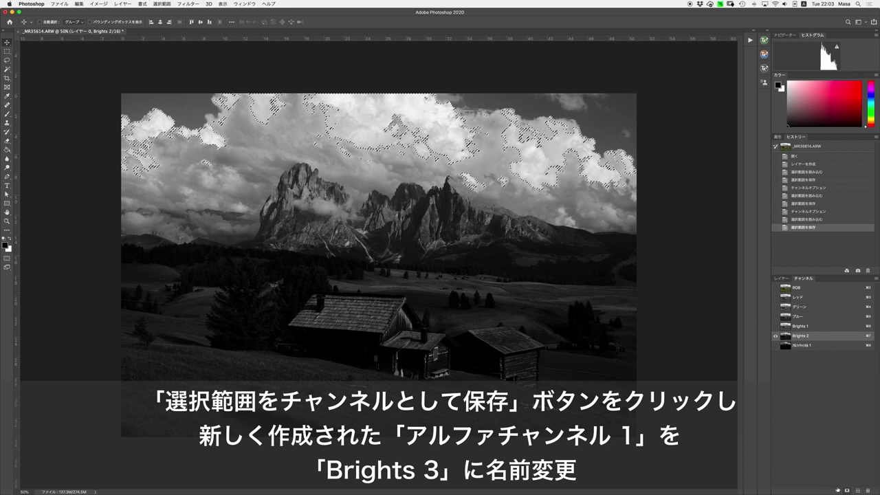
double_click(802, 346)
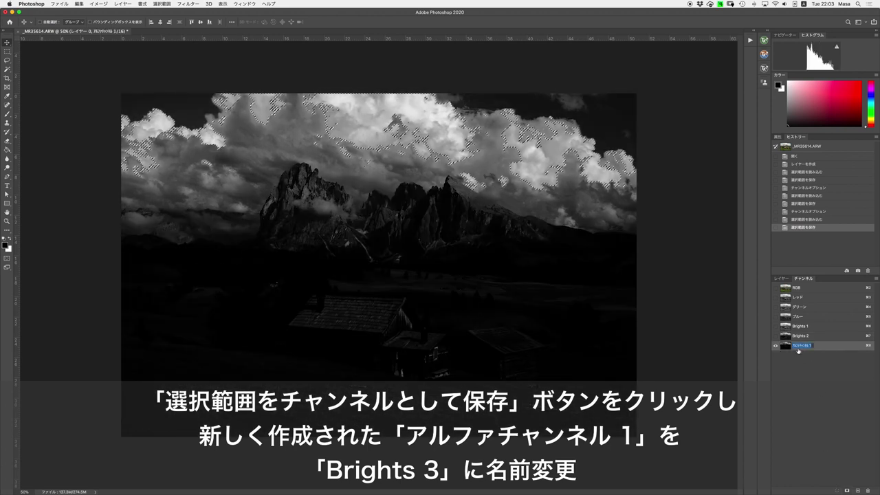
type("Br")
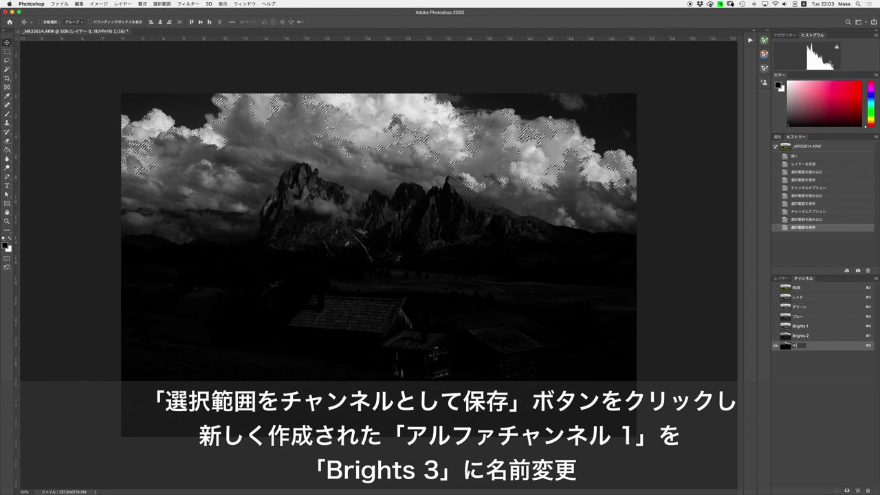
type("ights 3")
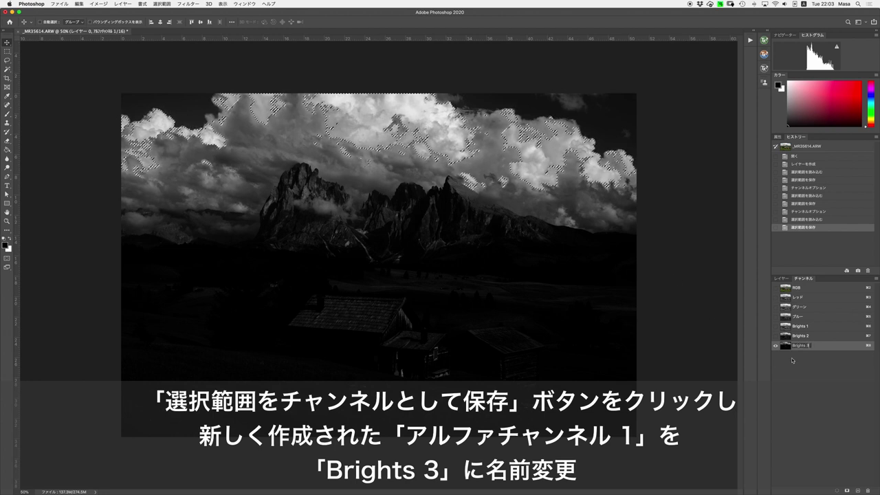
key("Return")
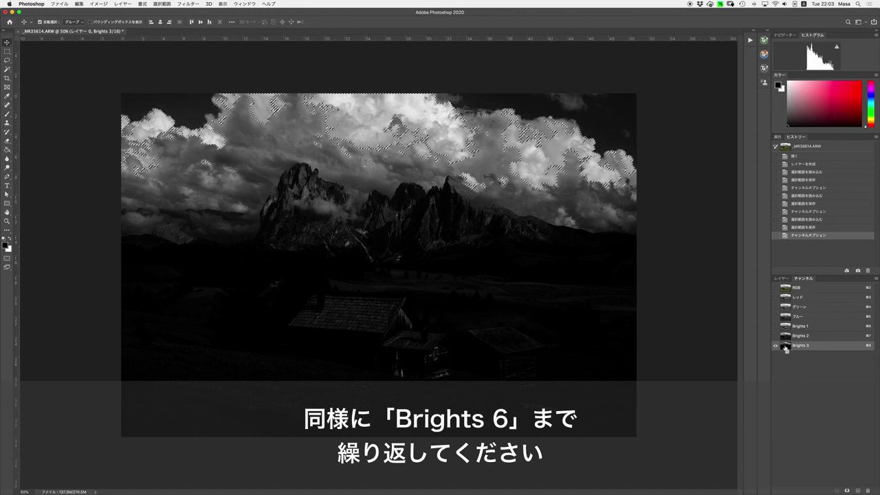
Step: Intersect with Brights 3, save the result as Brights 4, then intersect with Brights 4
left_click(786, 346, "super")
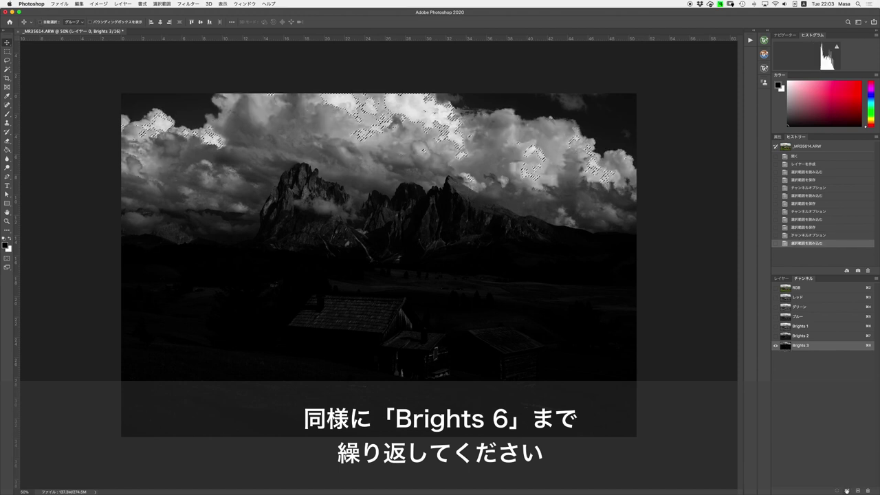
left_click(847, 490)
left_click(802, 356)
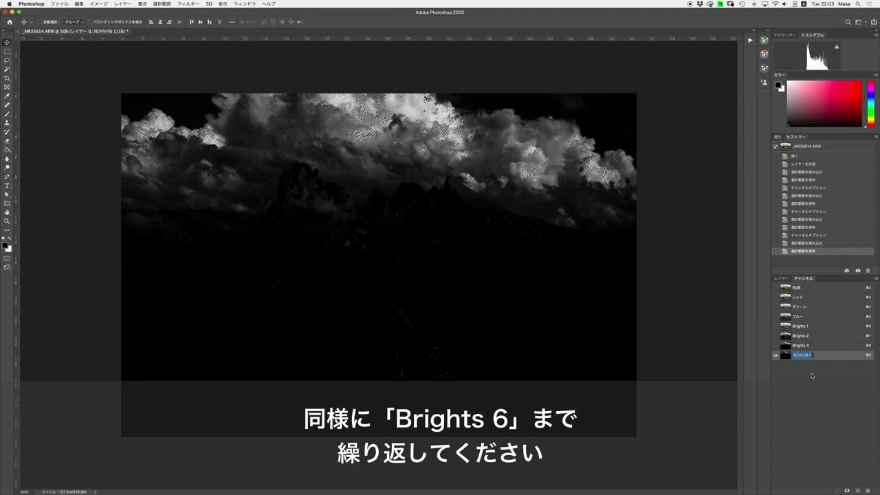
double_click(800, 354)
type("Brights 4")
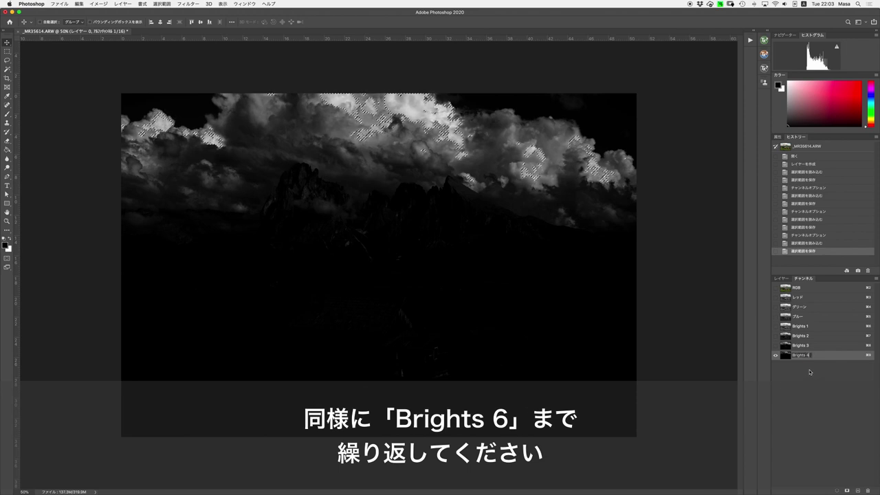
key("Return")
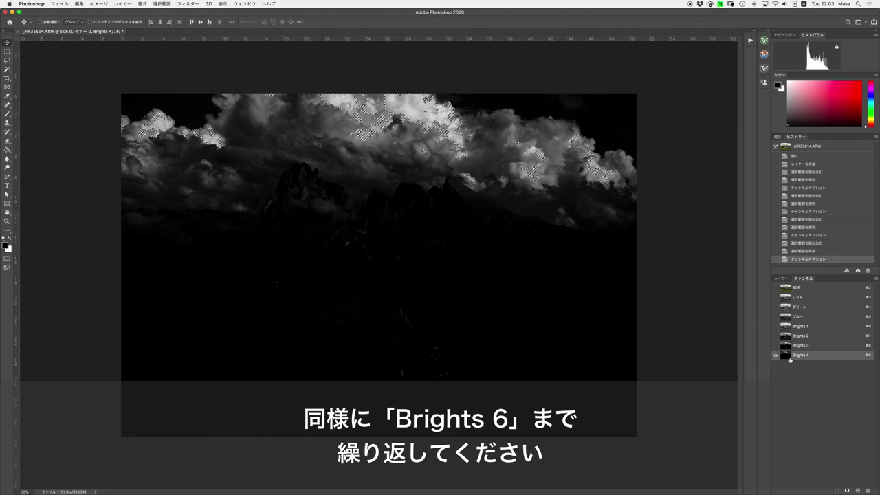
left_click(785, 356, "super")
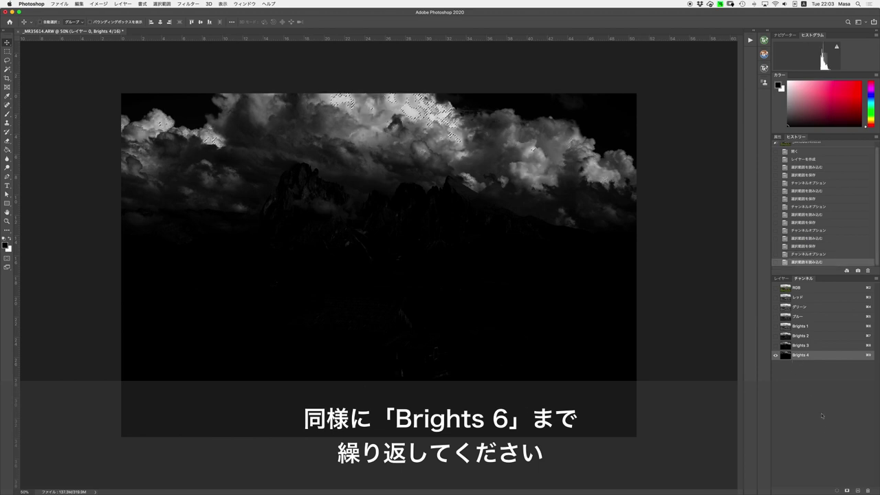
Step: Save the selection narrowed by Brights 4 as a new channel named Brights 5
left_click(848, 491)
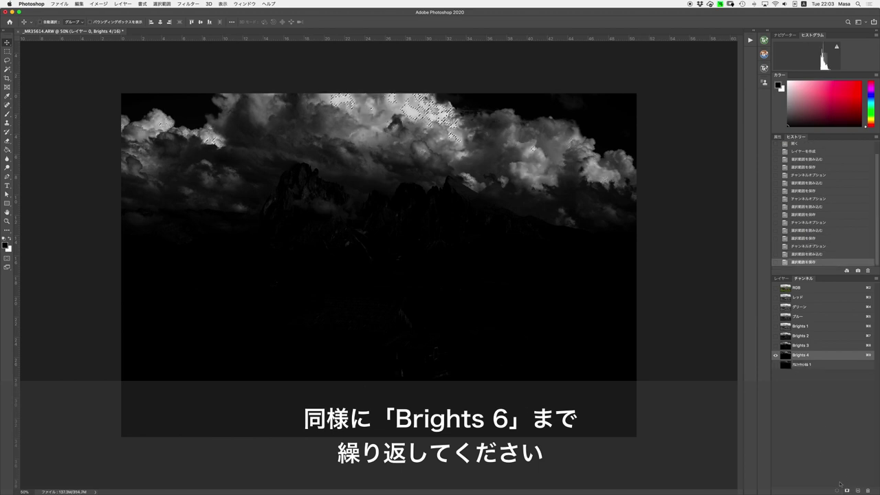
double_click(802, 365)
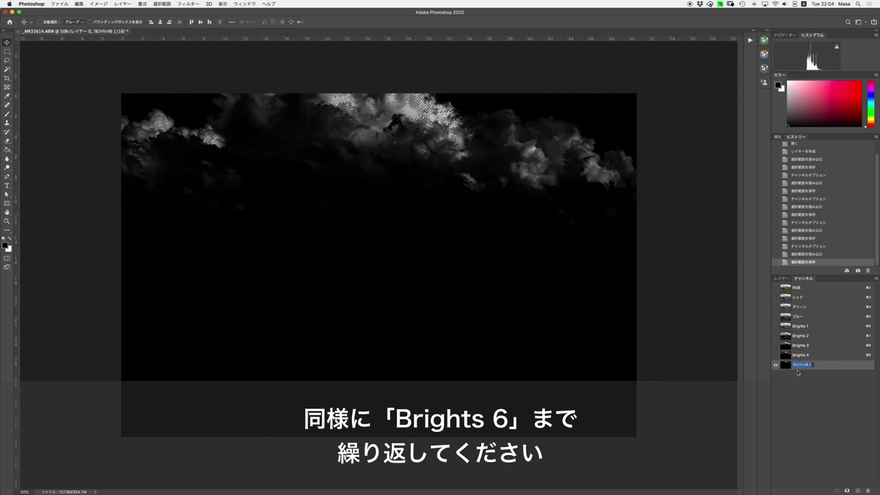
type("Brights 5")
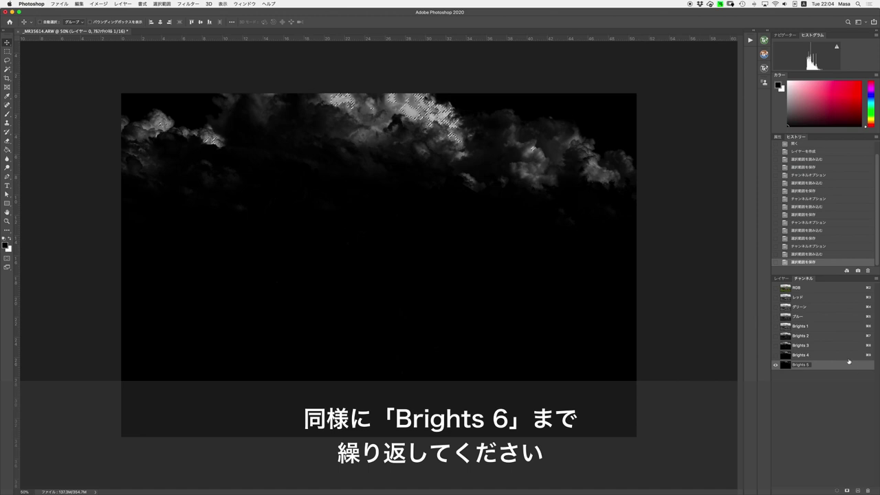
key("Return")
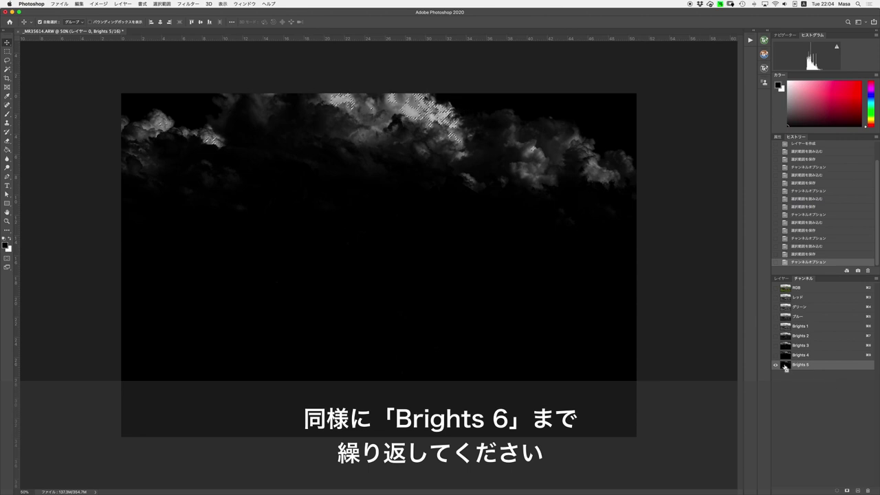
Step: Intersect the selection with Brights 5 and save the result as channel Brights 6
left_click(784, 369, "ctrl")
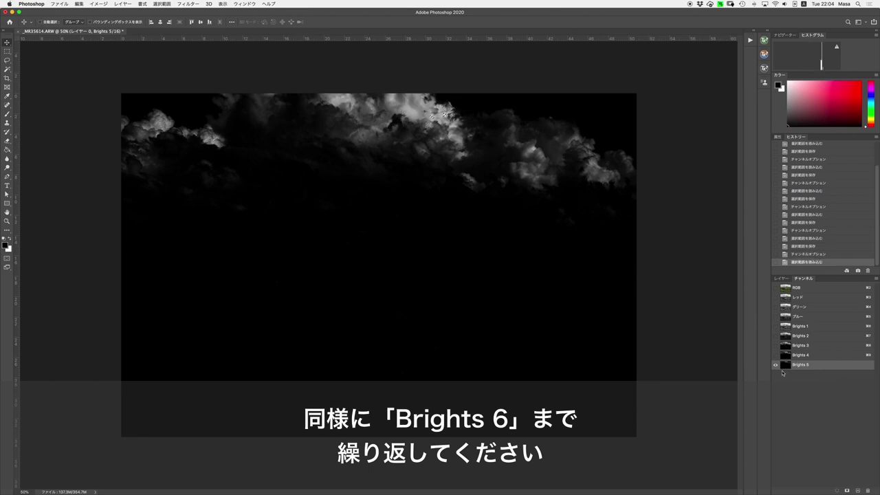
left_click(847, 490)
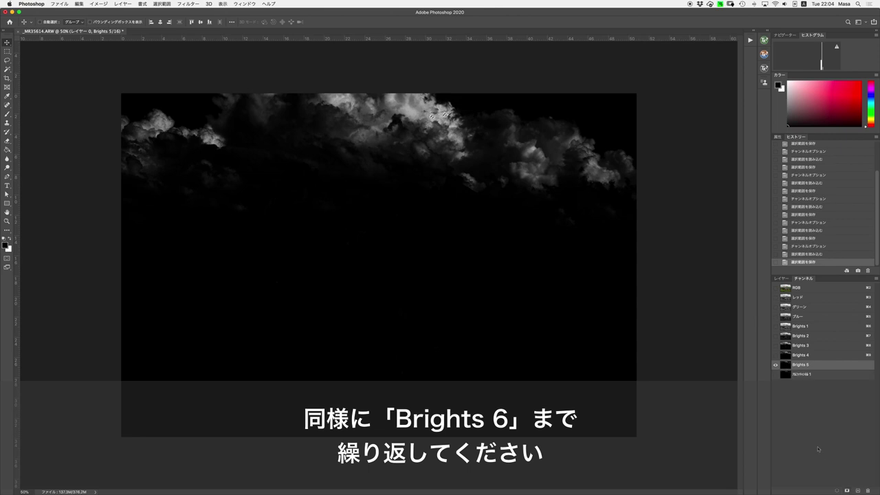
double_click(803, 375)
type("Brights 6")
key("Return")
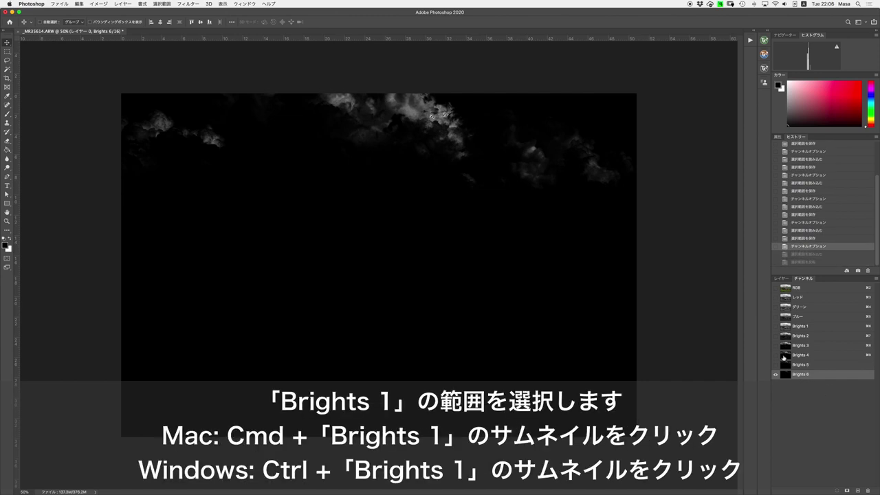
Step: Load Brights 1 as a selection, invert it, and save it as a new alpha channel
key("super")
left_click(785, 328, "super")
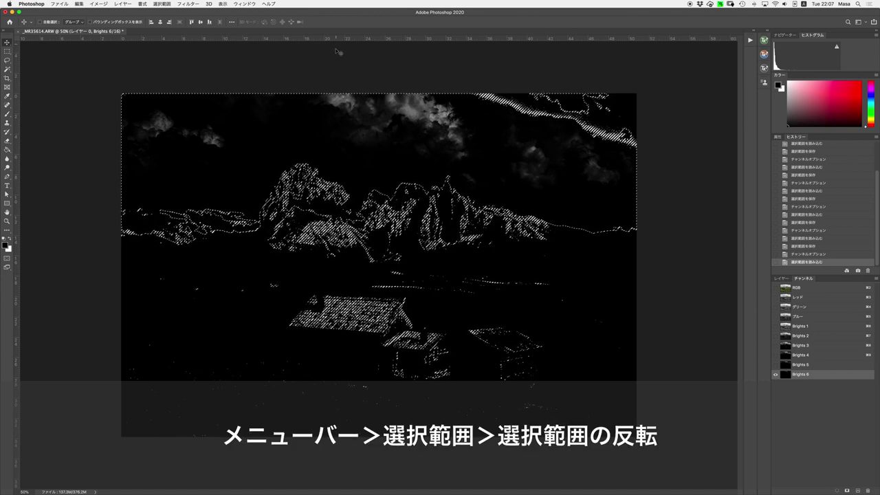
left_click(162, 4)
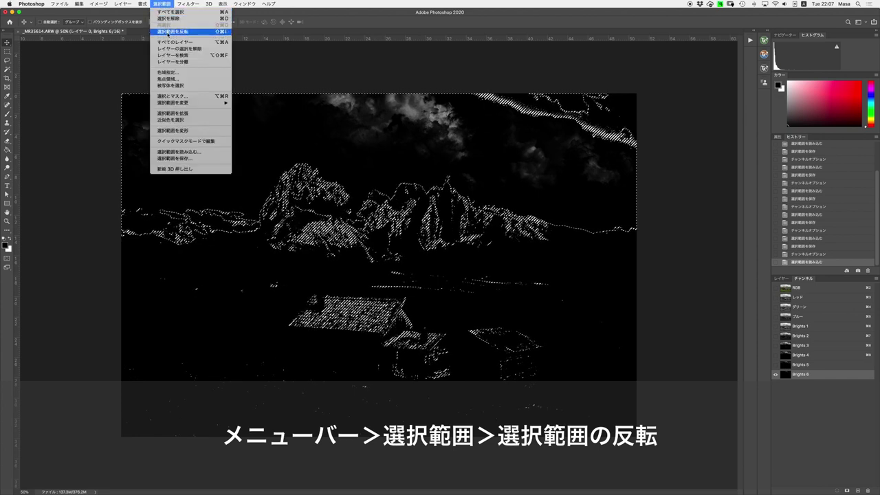
left_click(174, 32)
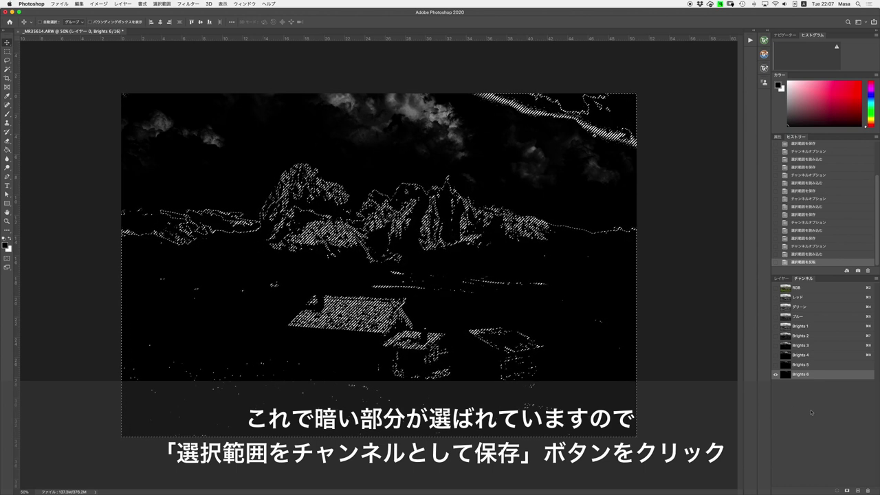
left_click(847, 490)
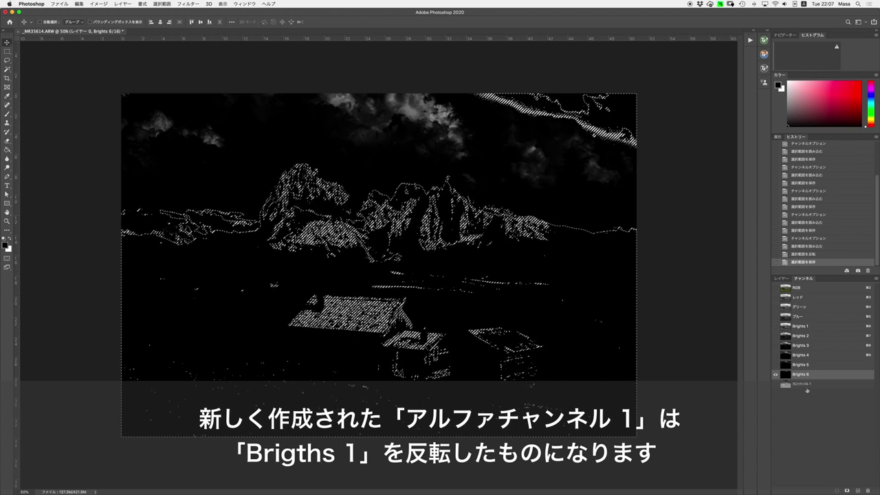
Step: Rename the new Alpha 1 channel holding the inverted selection to Darks 1
double_click(800, 385)
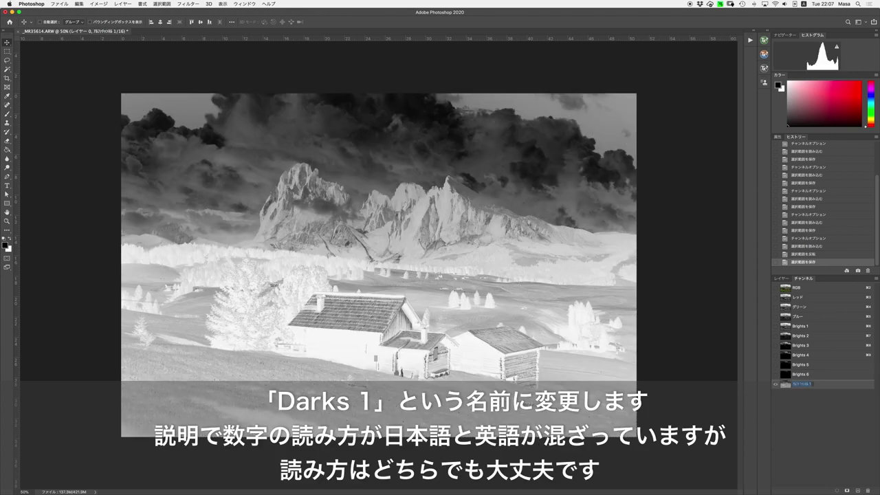
type("Darks")
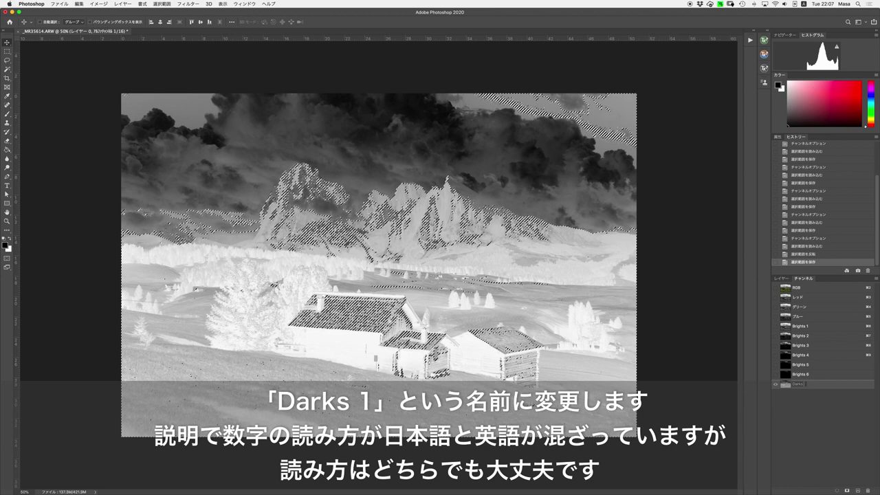
key("Return")
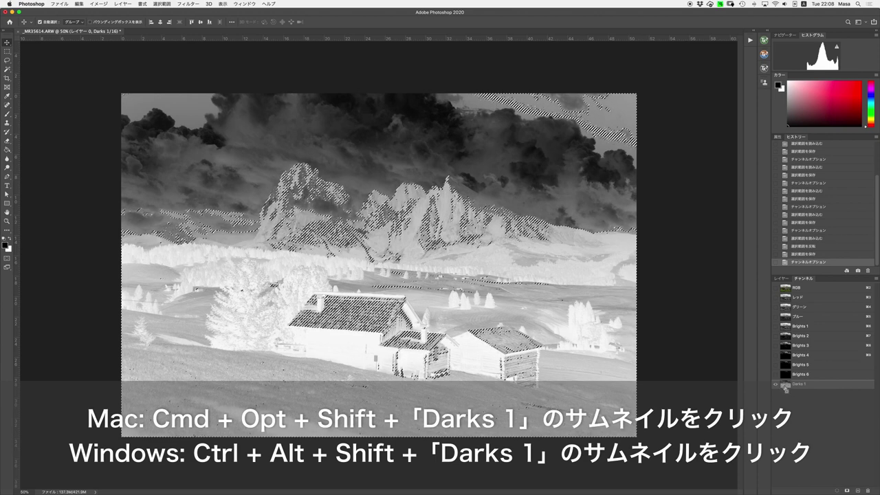
Step: Intersect the Darks 1 selection with itself and save the result as channel Darks 2
left_click(787, 387, "alt+shift+super")
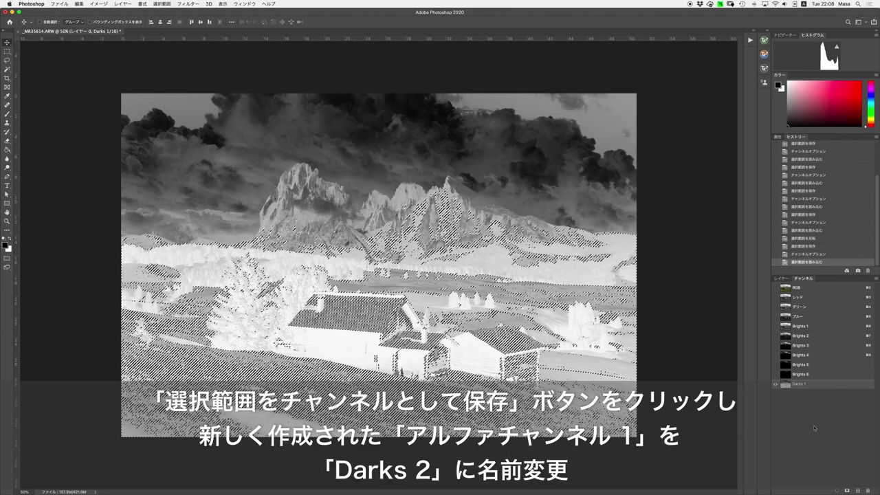
left_click(847, 490)
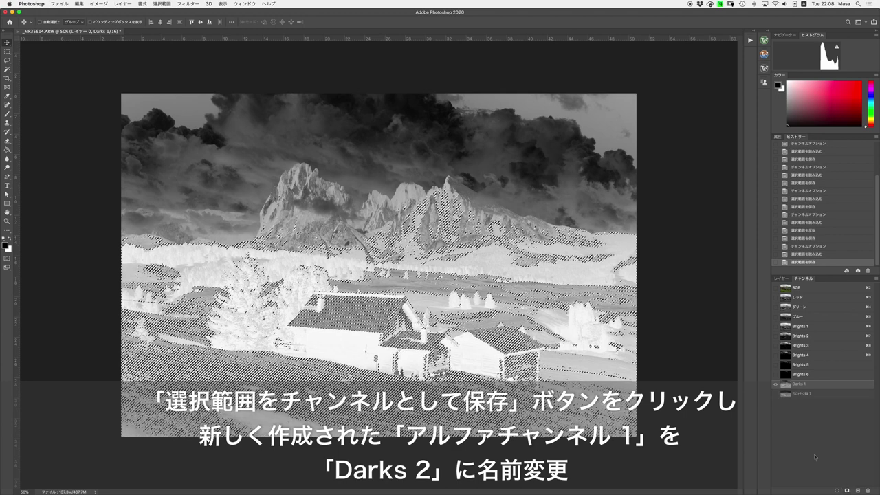
double_click(804, 394)
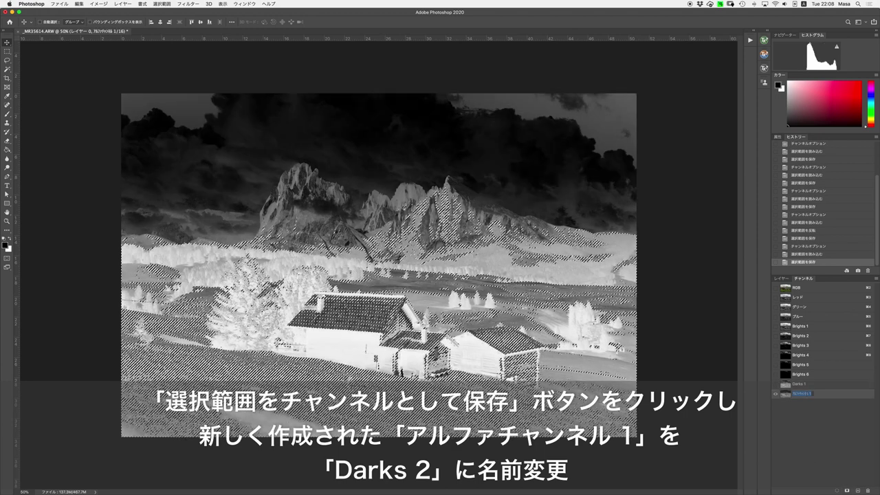
type("Dark")
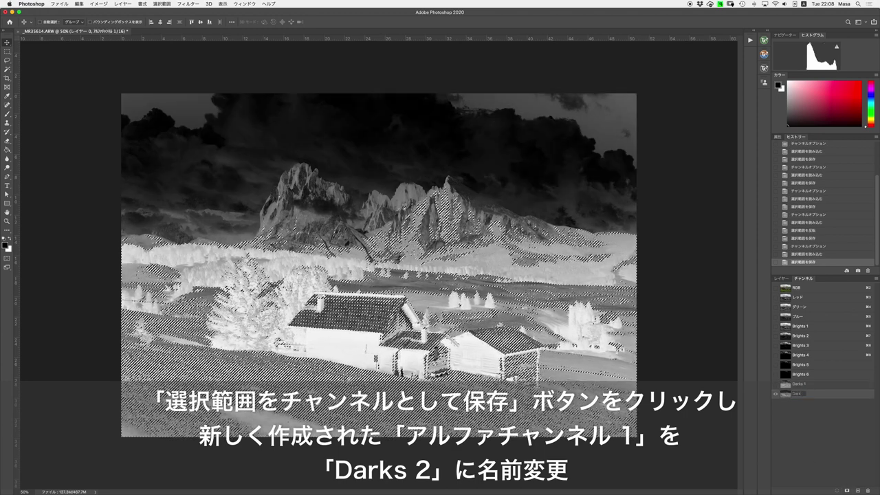
type("s 2")
key("Return")
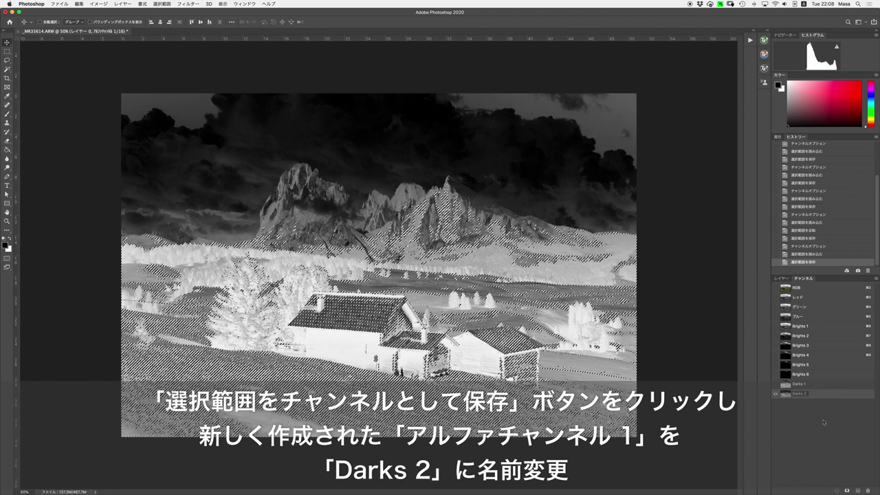
Step: Intersect the Darks 2 selection with itself and save it as channel Darks 3
left_click(785, 394, "alt+shift+super")
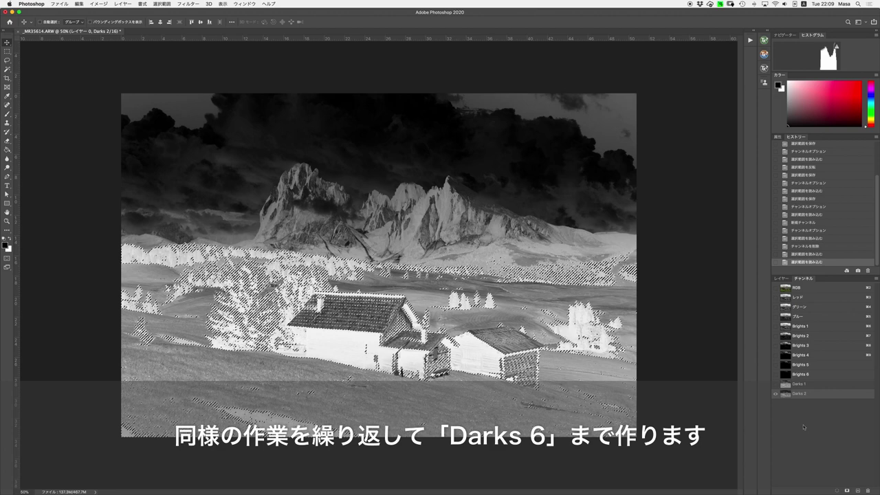
left_click(847, 490)
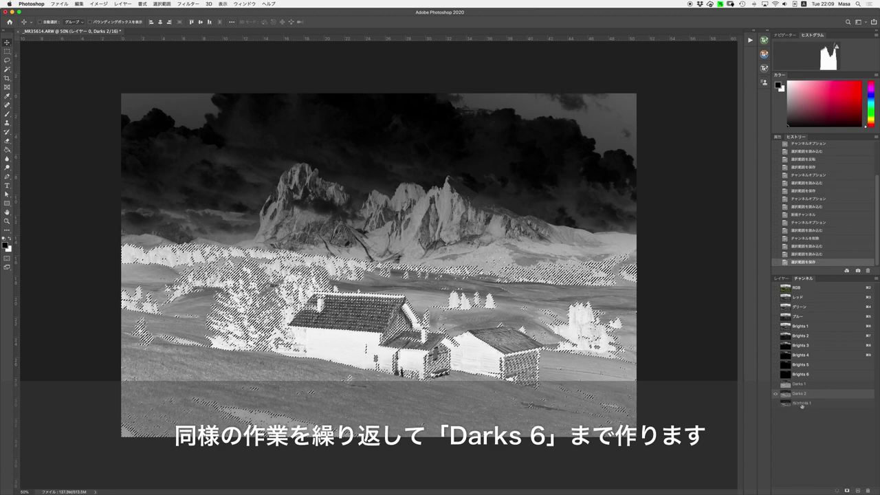
type("D")
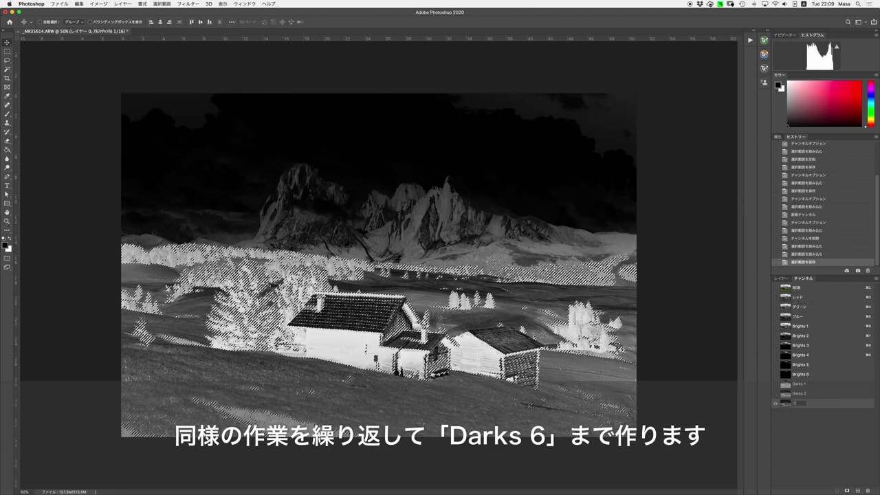
type("arks 3")
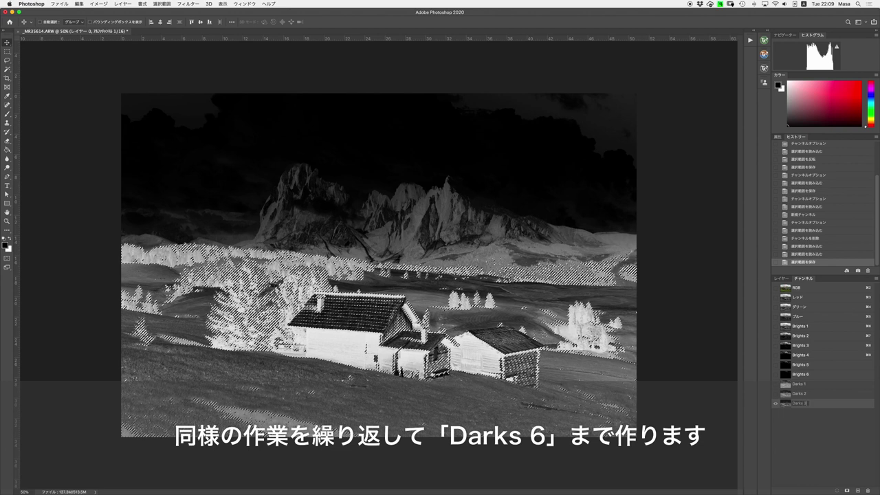
key("Return")
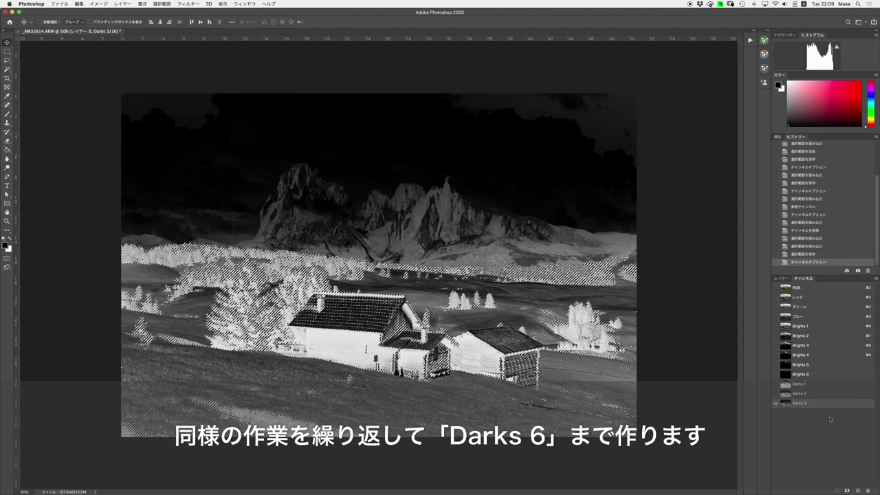
Step: Intersect the Darks 3 selection with itself and save it as channel Darks 4
left_click(786, 404, "ctrl")
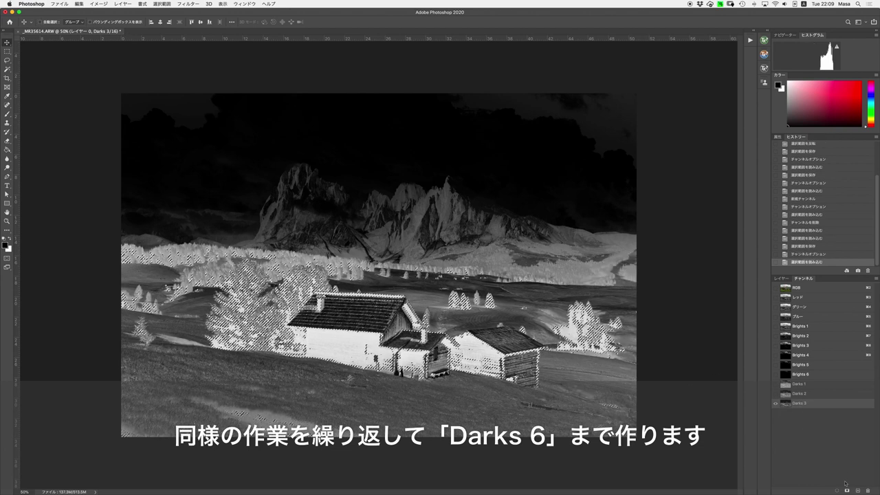
left_click(848, 491)
double_click(802, 413)
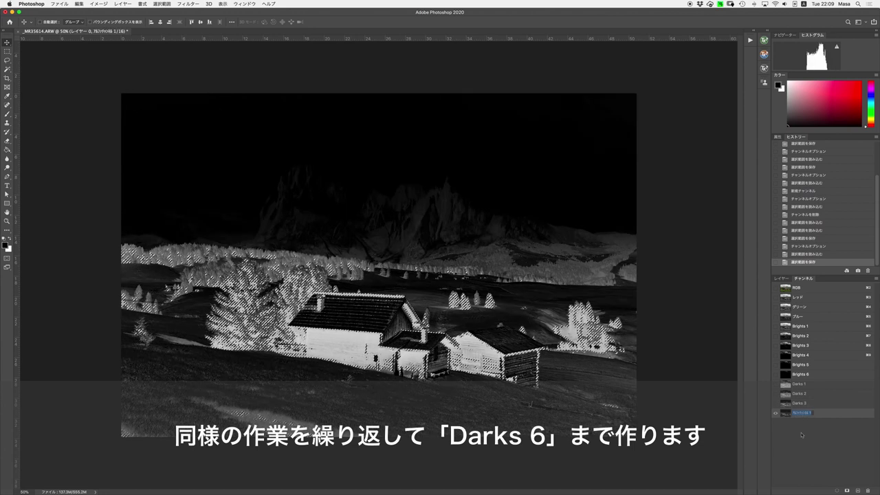
type("Darks 4")
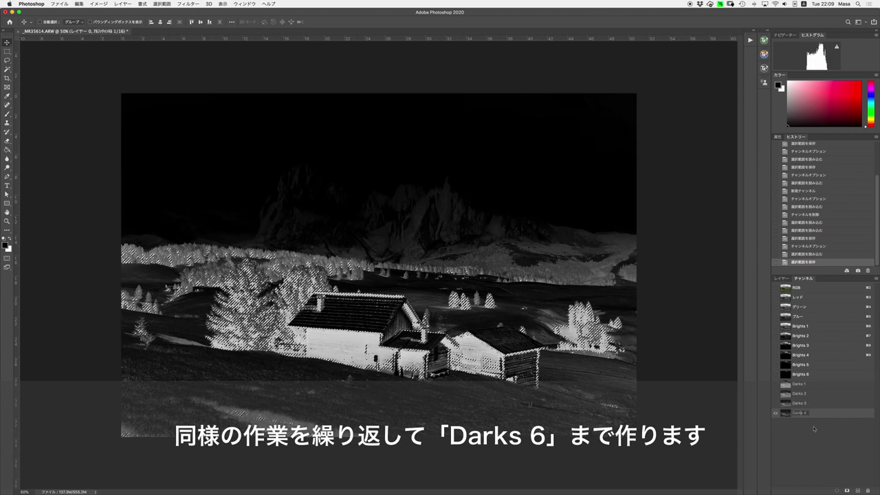
key("Return")
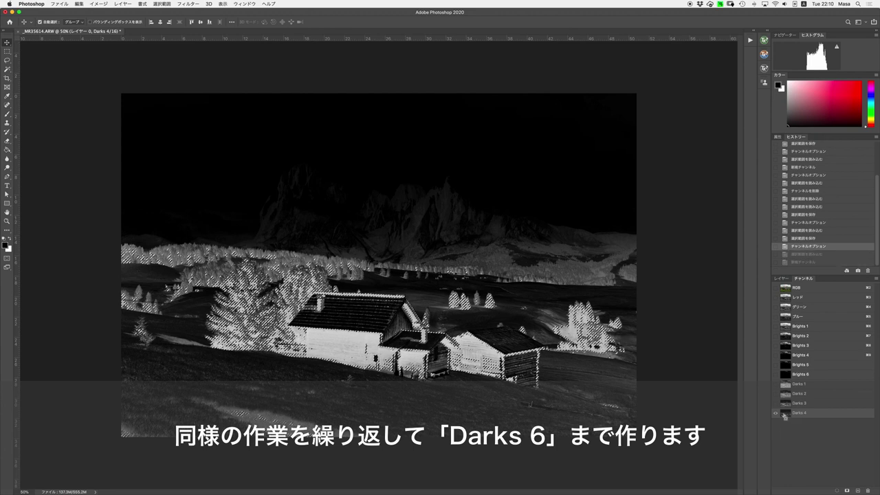
Step: Intersect the Darks 4 selection with itself and save it as channel Darks 5
left_click(785, 413, "ctrl")
left_click(847, 490)
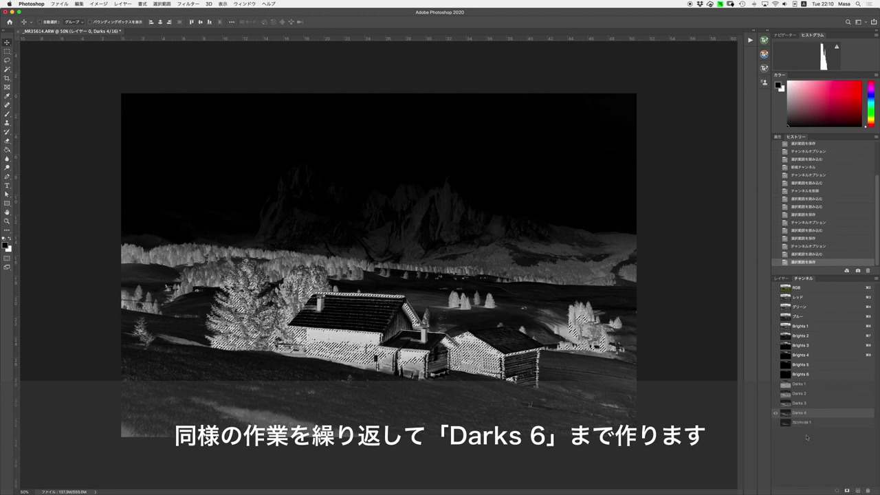
double_click(804, 422)
type("Da")
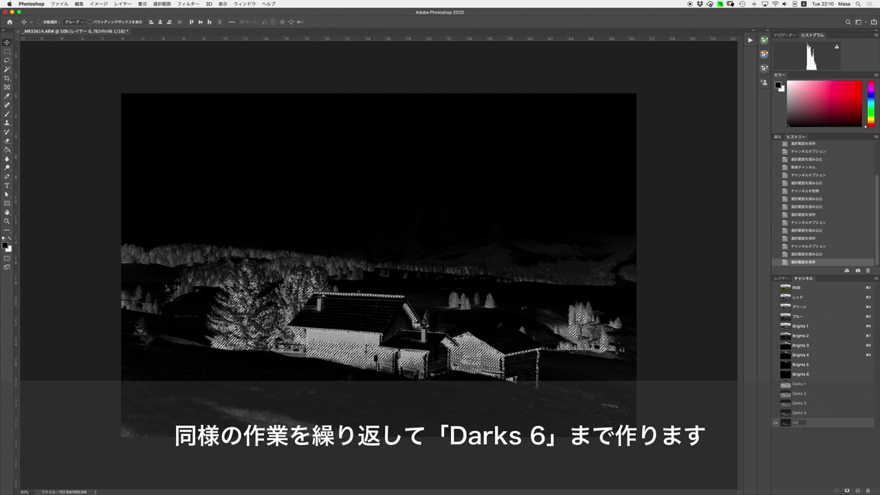
type("rks 6")
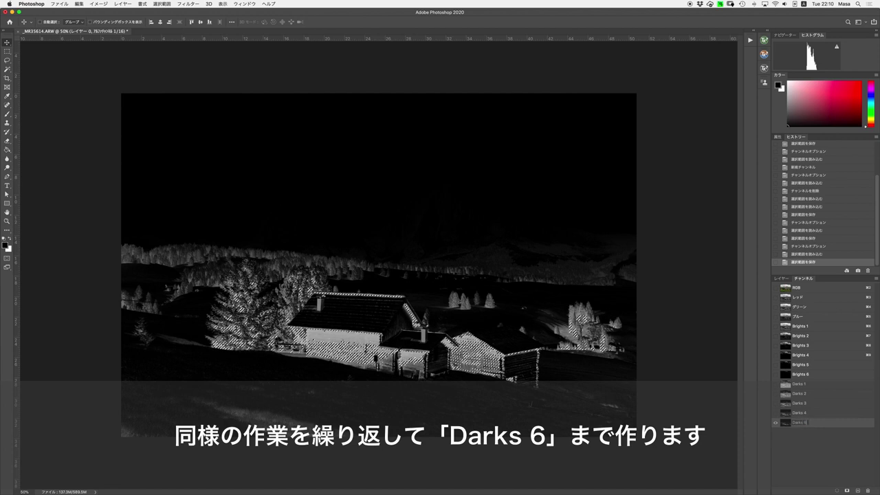
key("Return")
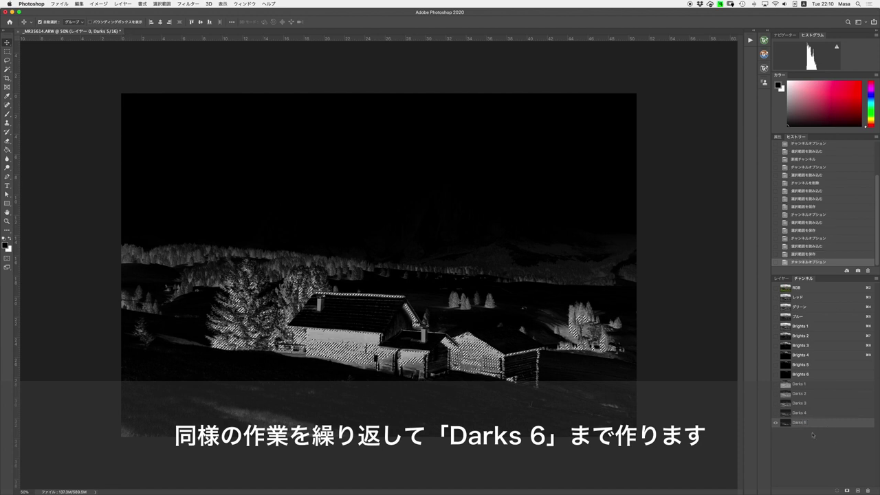
Step: Intersect the Darks 5 selection with itself and dismiss the no-pixels-selected warning
left_click(784, 424, "super")
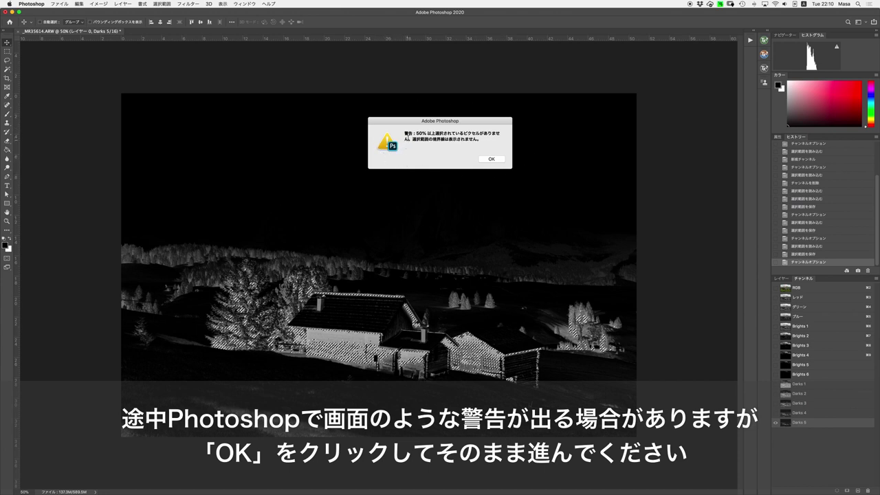
left_click_drag(416, 133, 486, 140)
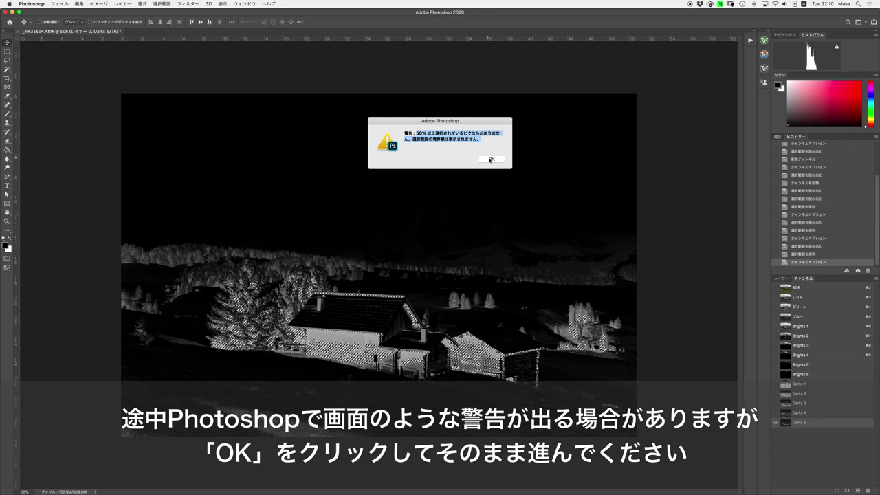
left_click(491, 159)
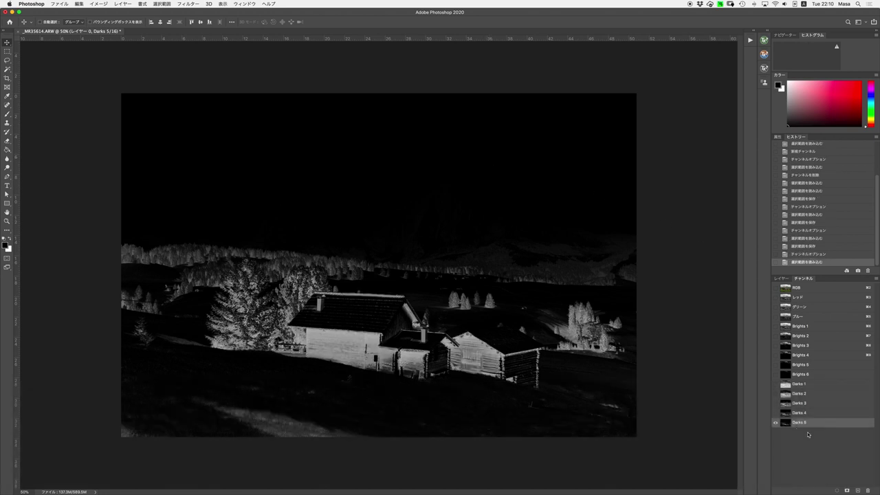
Step: Save the resulting selection as a new alpha channel named Darks 6
left_click(847, 490)
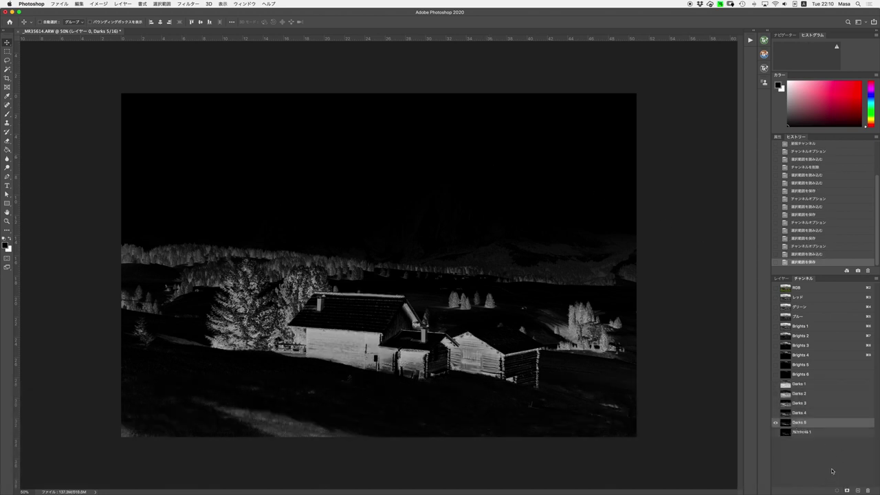
double_click(802, 432)
type("Darks 6")
key("Return")
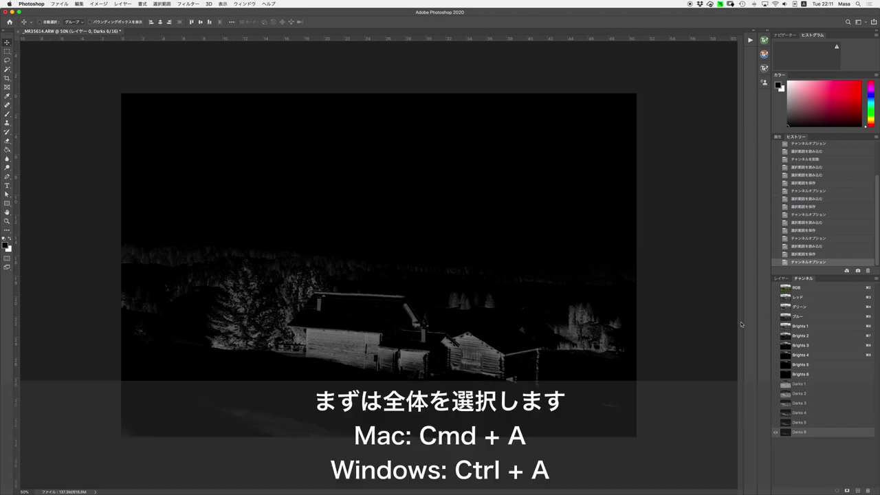
Step: Select the whole canvas, subtract the Darks 1 range, and dismiss the 50% warning
key("super+a")
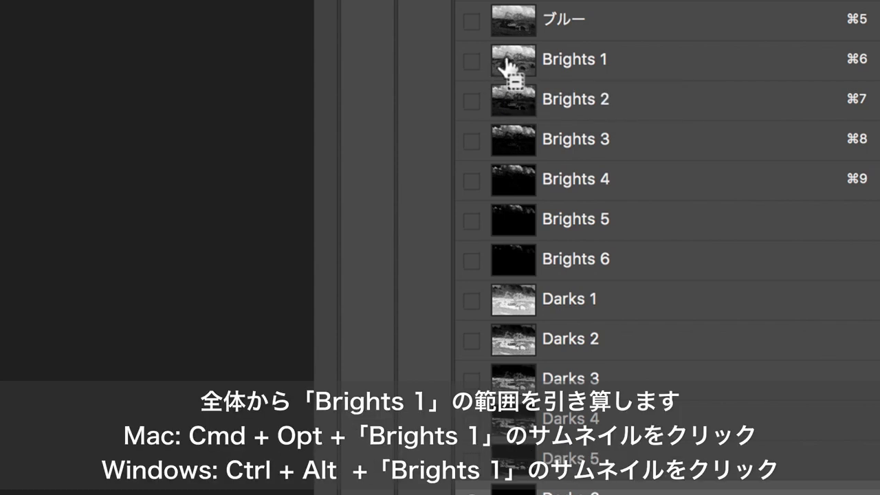
left_click(506, 64, "alt+super")
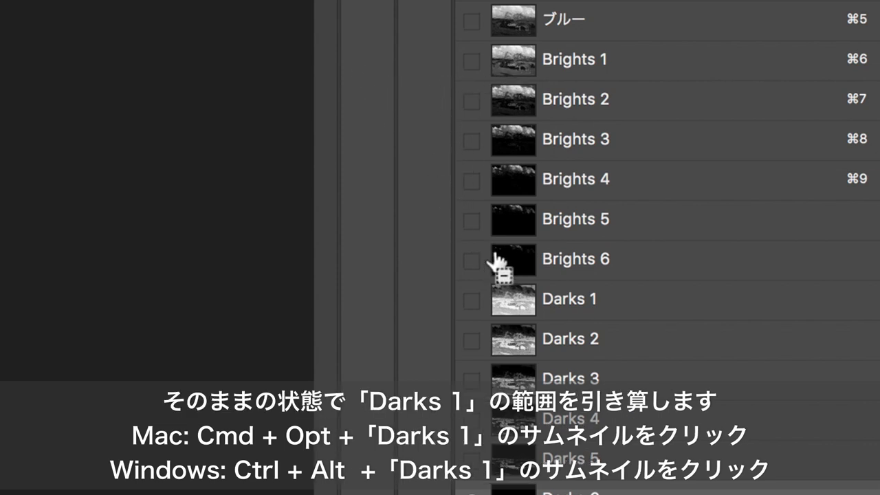
left_click(509, 305, "alt+super")
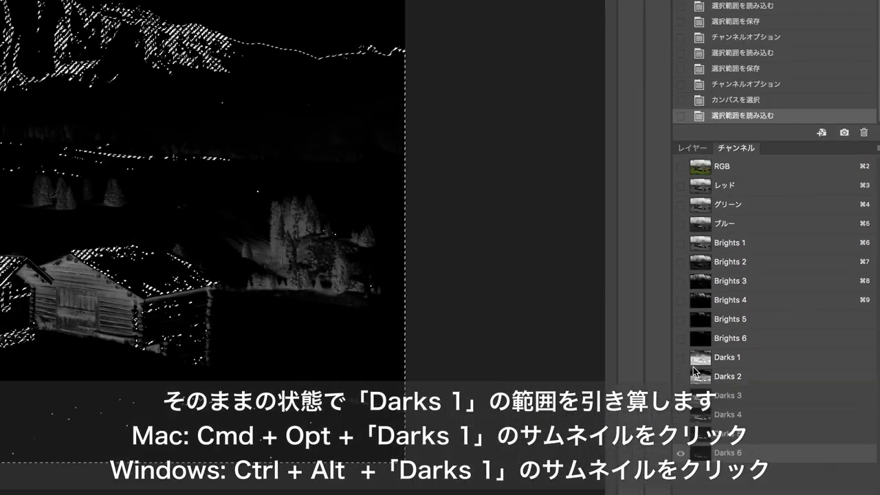
left_click(694, 371, "alt+super")
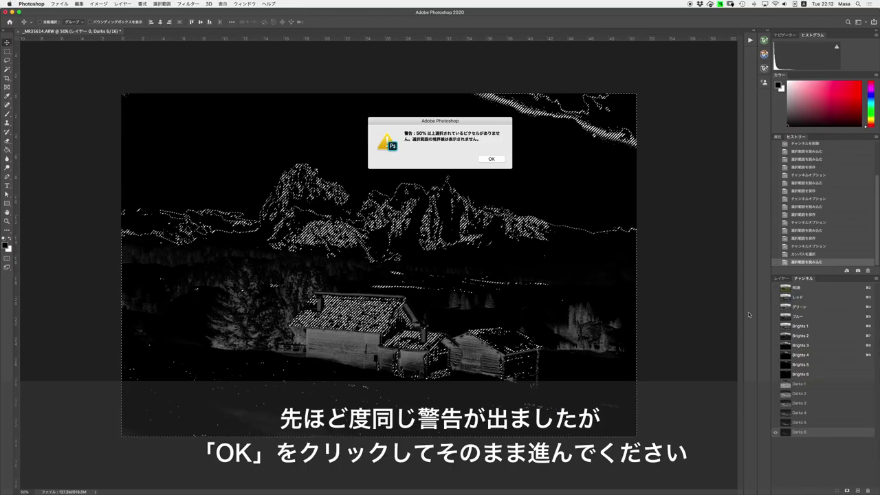
left_click(491, 159)
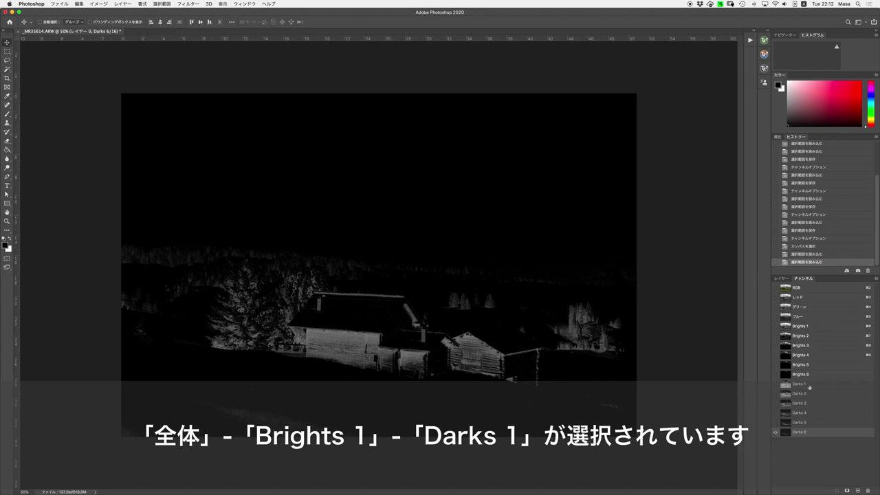
Step: Save the resulting selection as a new alpha channel named Mids 1
left_click(847, 490)
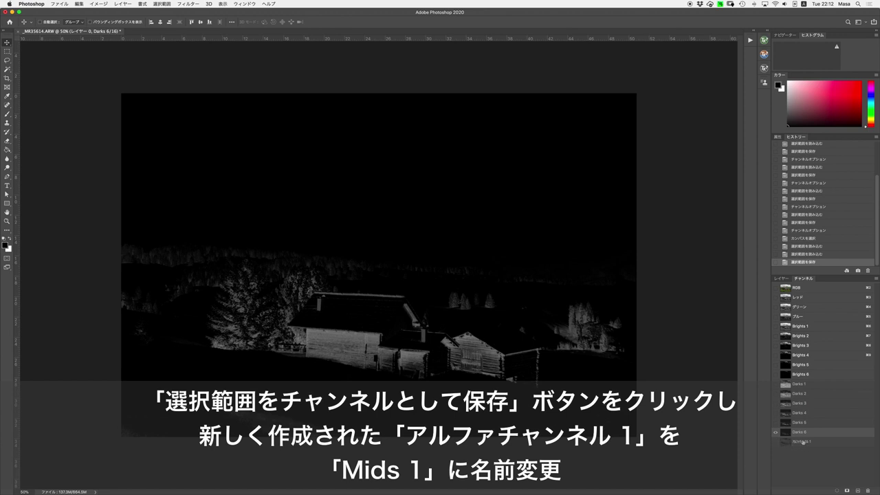
double_click(803, 442)
type("Mids 1")
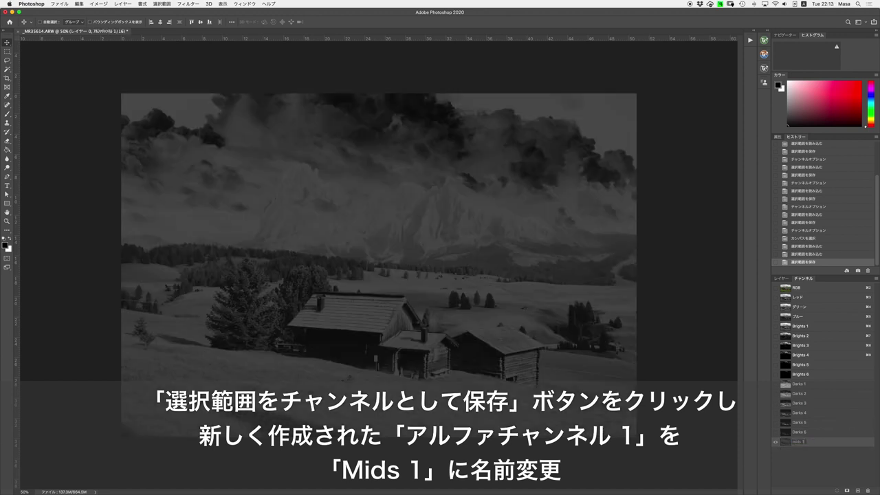
key("Return")
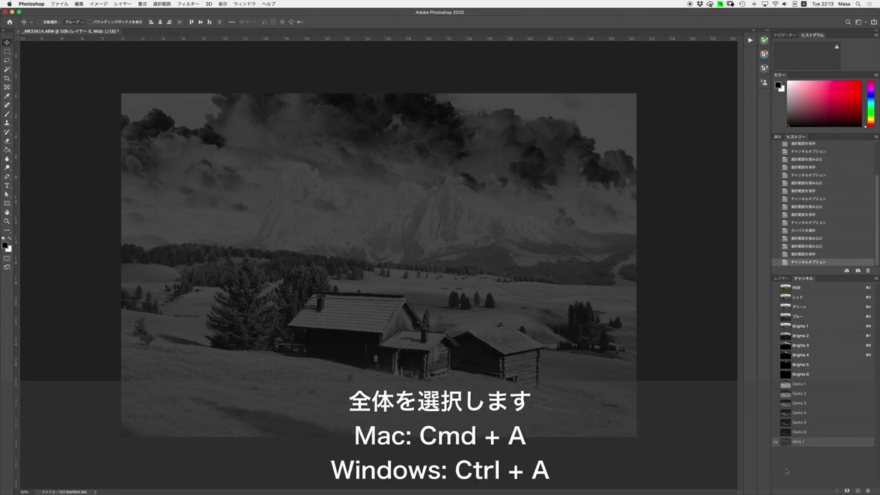
Step: Select all, subtract the Brights 2 and Darks 2 ranges, and save it as channel Mids 2
key("super+a")
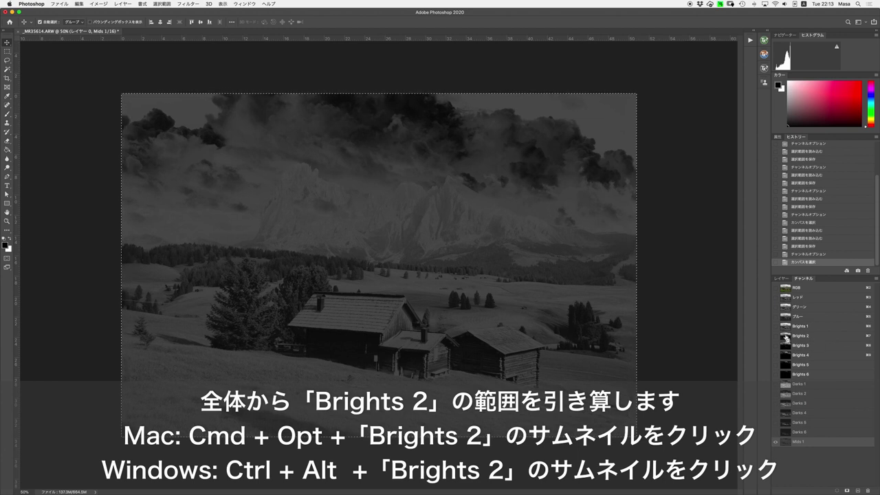
left_click(786, 337, "alt+super")
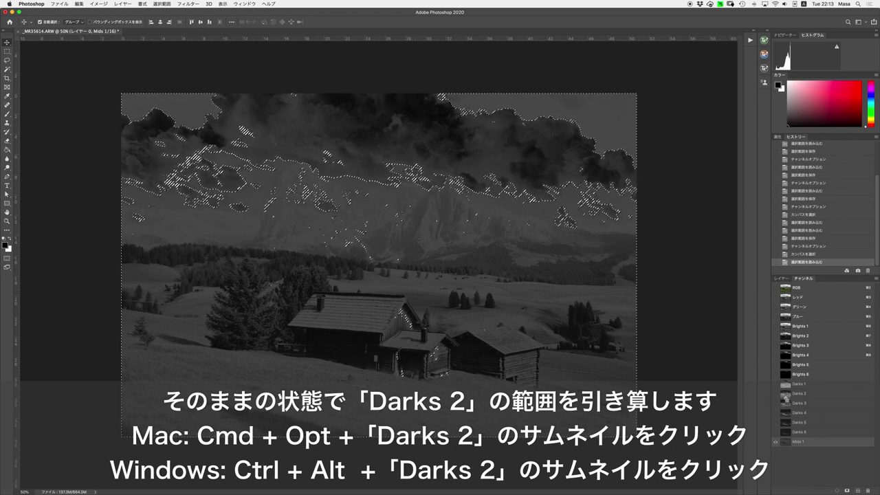
left_click(786, 393, "alt+super")
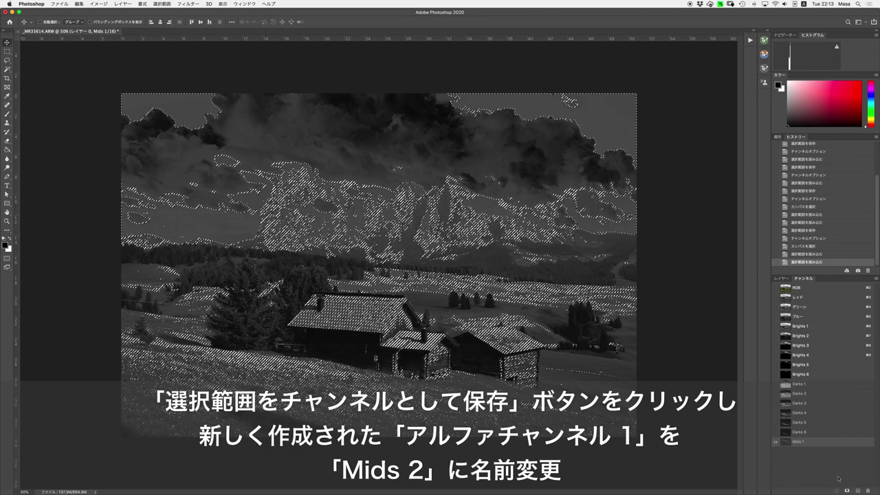
left_click(837, 491)
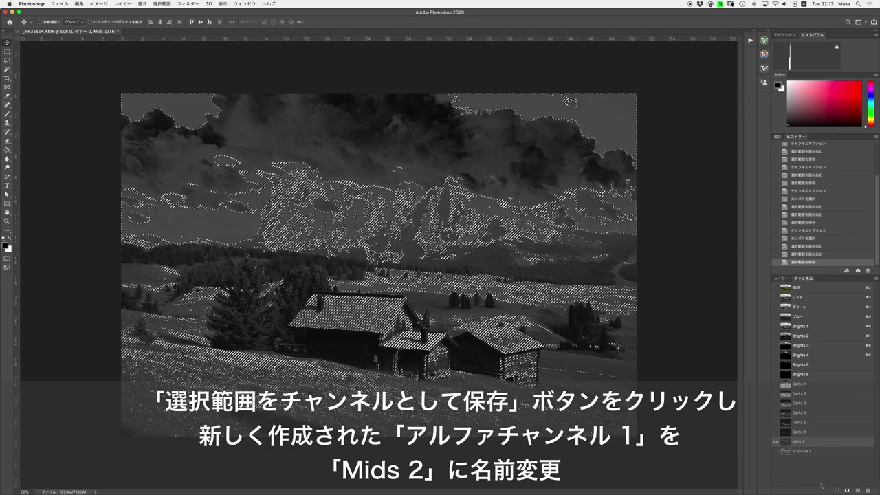
double_click(800, 451)
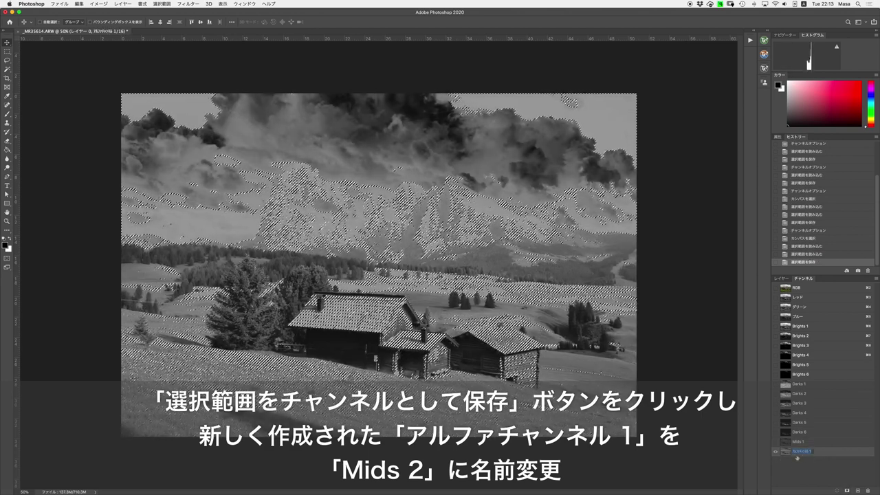
type("Mids 2")
key("Return")
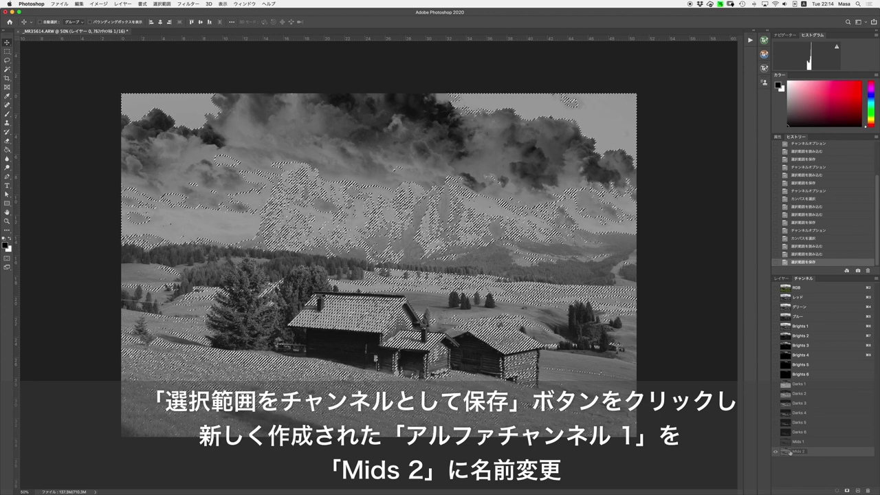
key("Return")
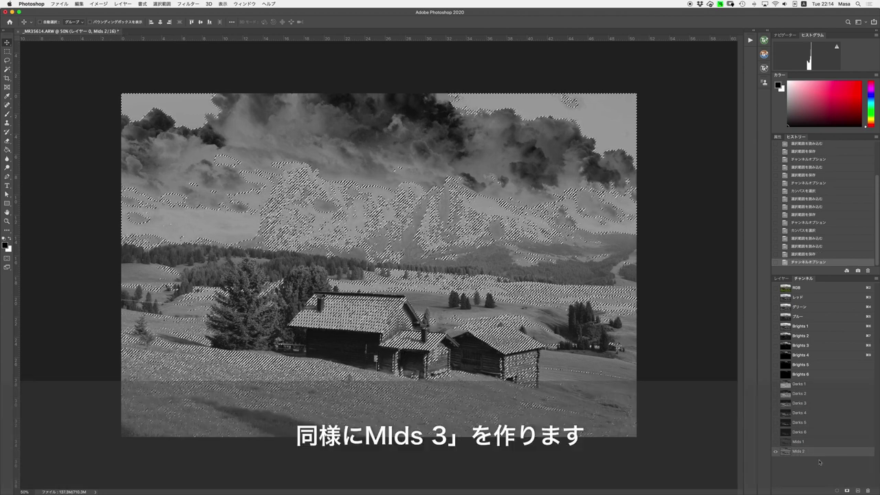
Step: Select all, subtract the next Brights and Darks ranges, and save it as channel Mids 3
key("super+a")
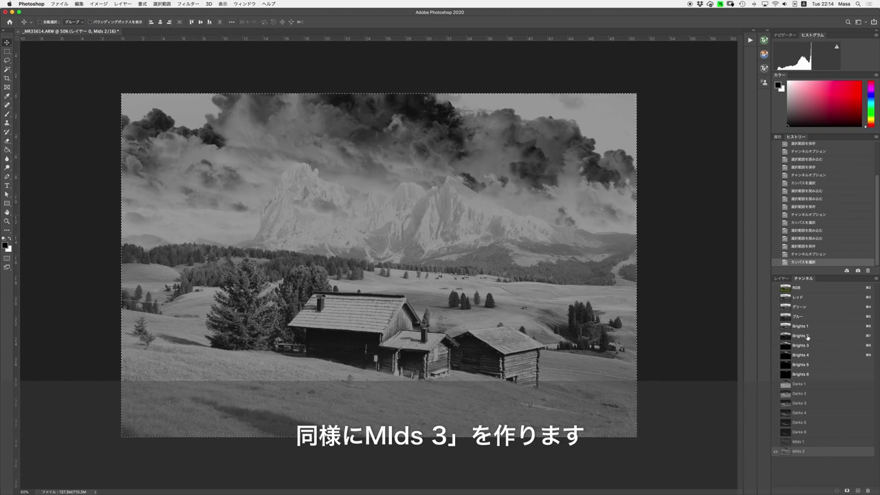
left_click(785, 348, "super")
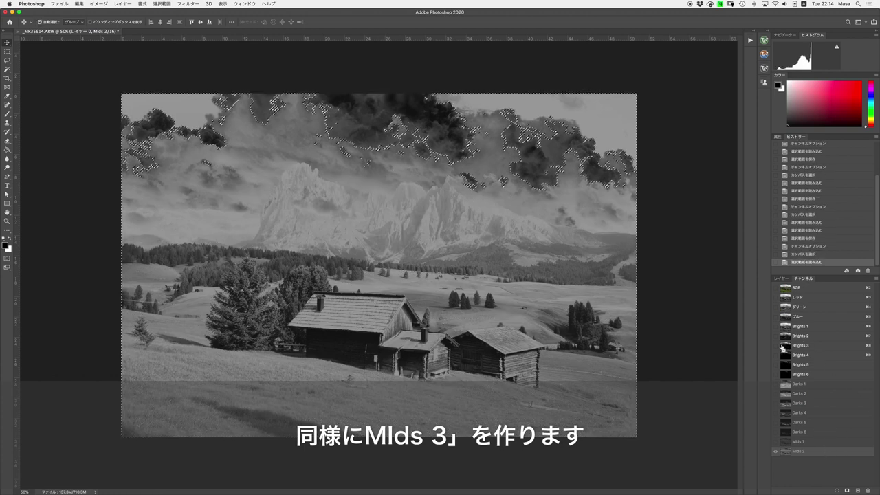
left_click(785, 405, "alt+super")
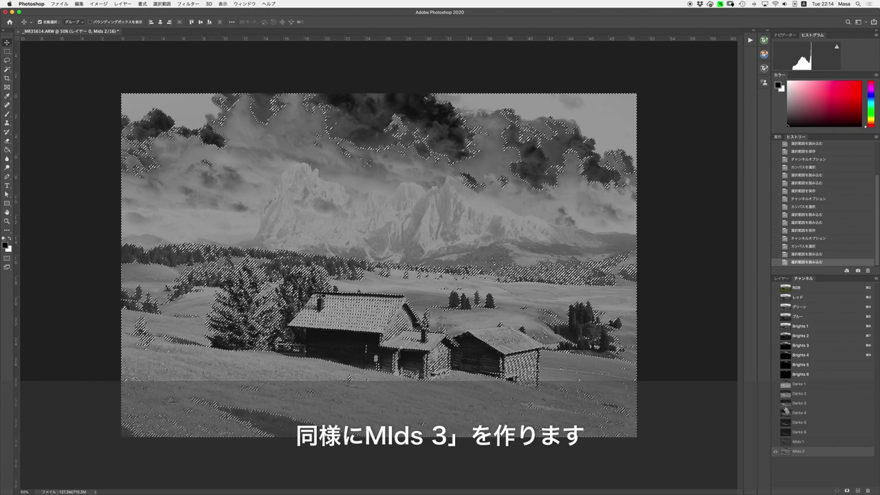
left_click(847, 490)
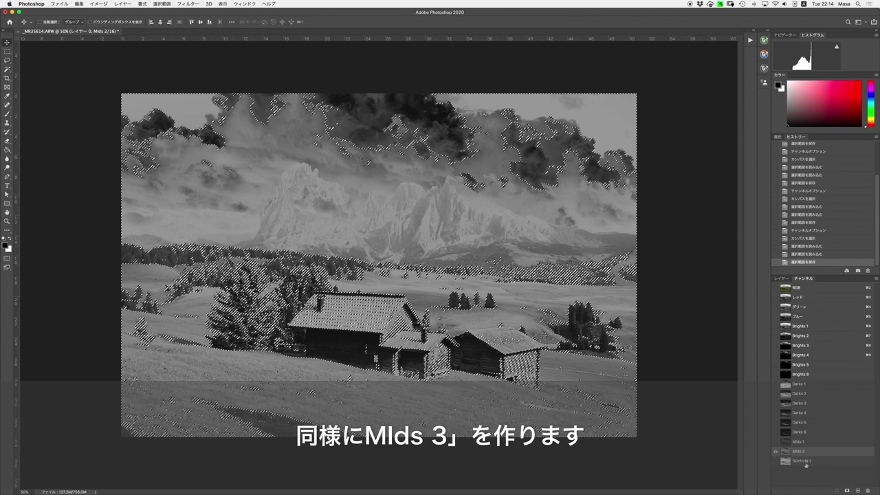
double_click(802, 461)
type("Mids 3")
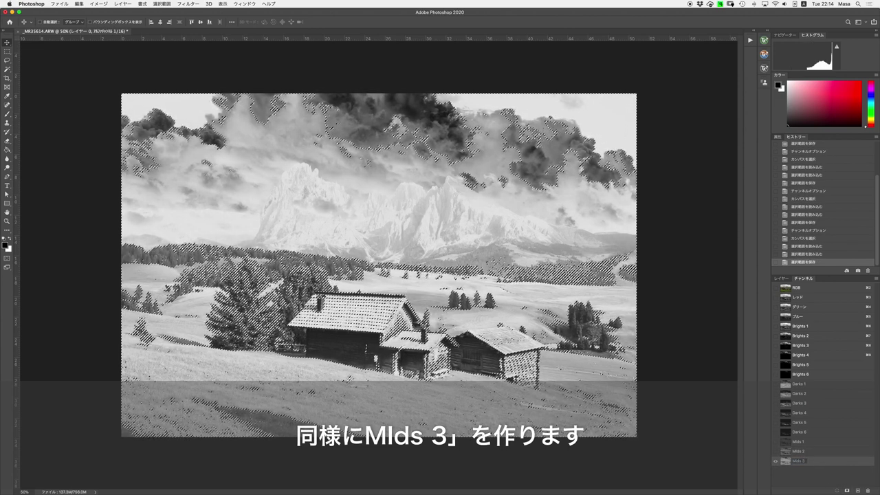
key("Return")
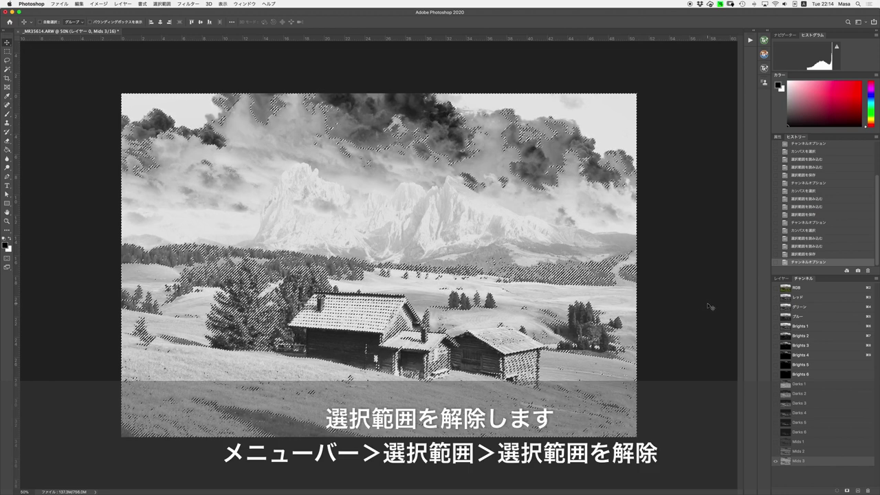
Step: Deselect, then preview the Brights 1 through Brights 6 mask channels one by one
left_click(164, 4)
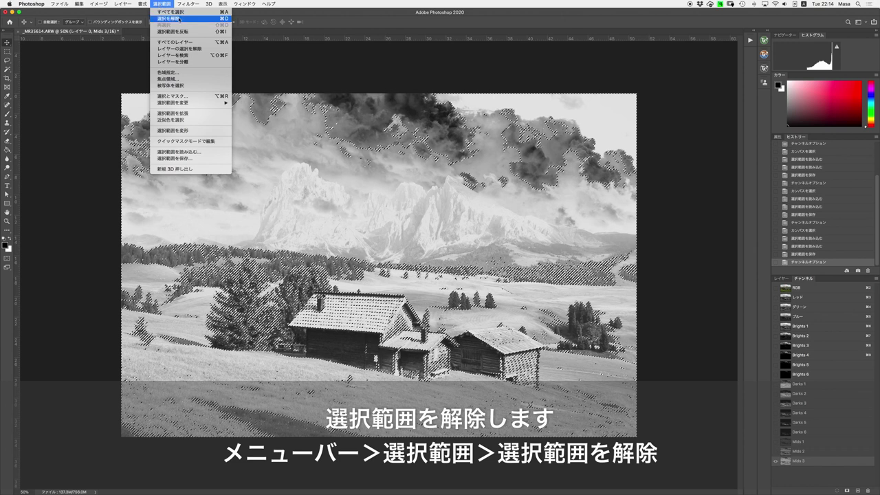
left_click(205, 18)
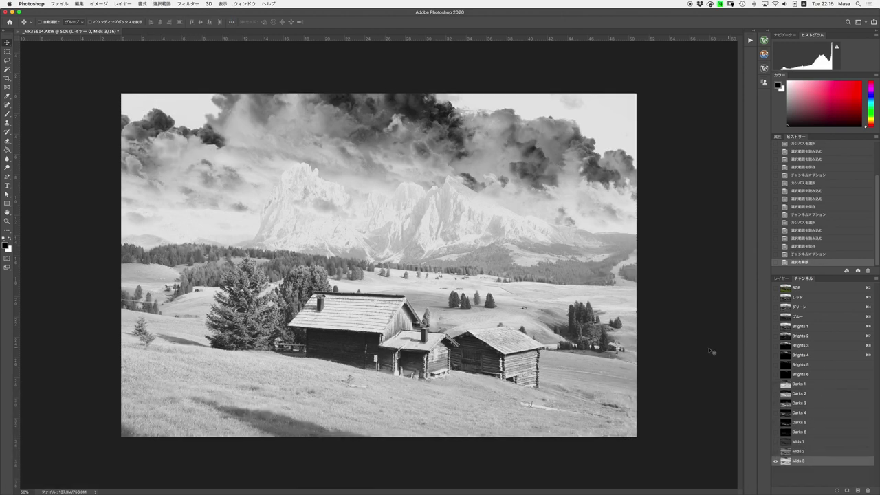
left_click(785, 329)
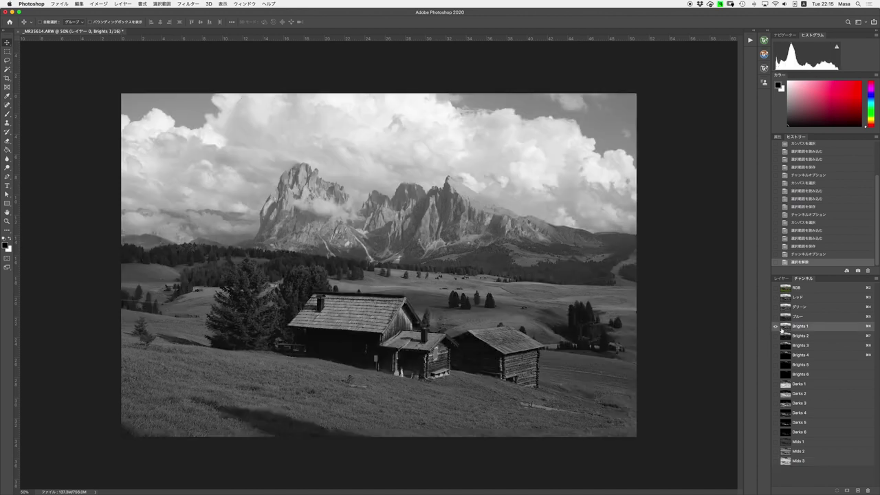
left_click(782, 340)
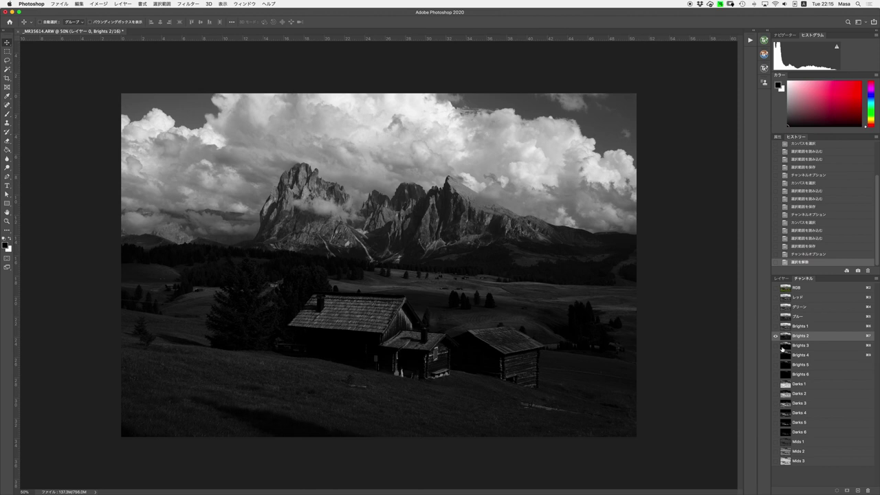
left_click(784, 348)
left_click(786, 356)
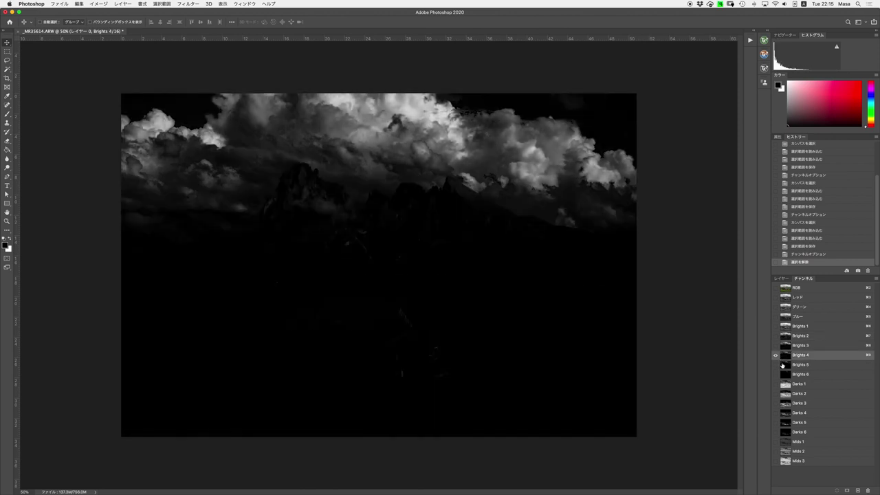
left_click(783, 365)
left_click(787, 374)
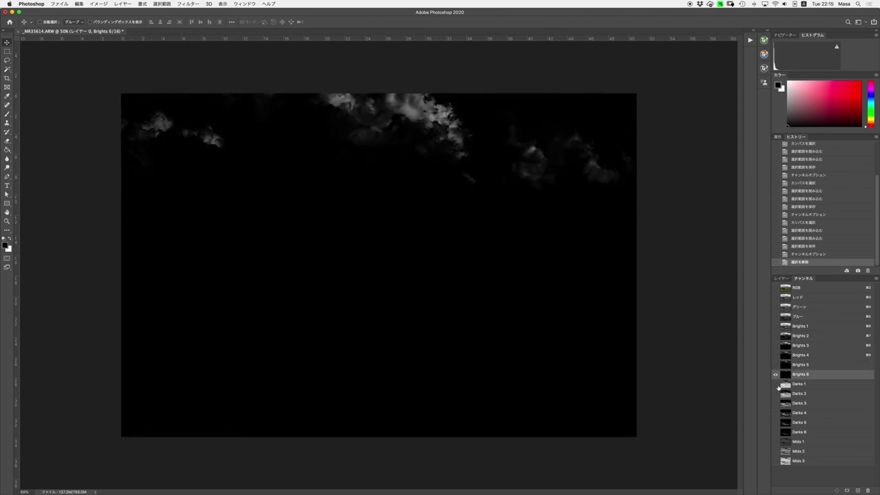
Step: Preview the Darks 1–6 and Mids 1–3 mask channels in turn, ending on Mids 3
left_click(784, 386)
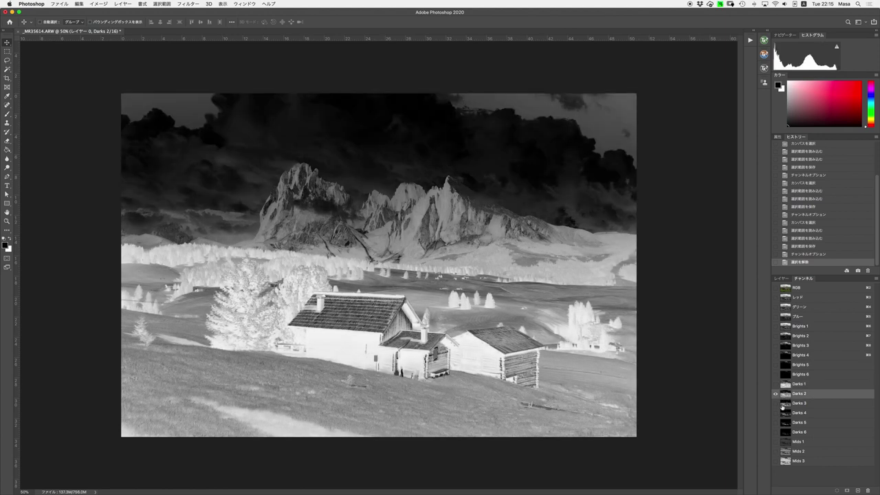
left_click(783, 405)
left_click(784, 414)
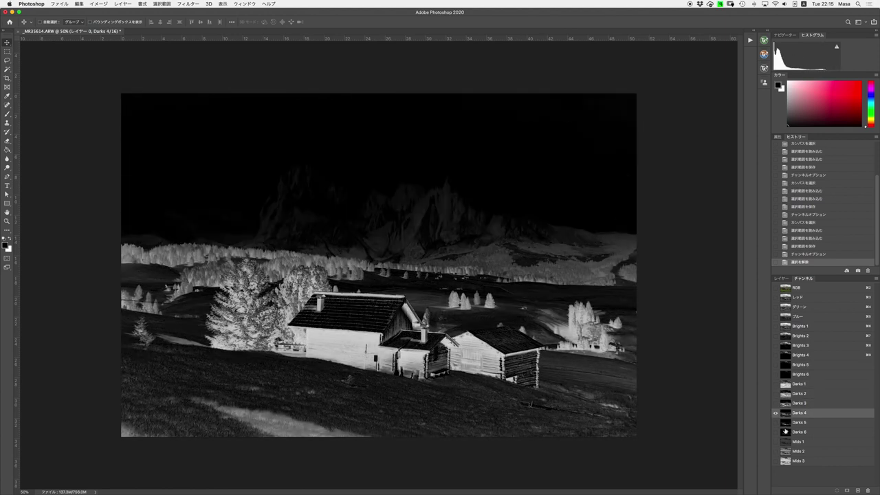
left_click(784, 432)
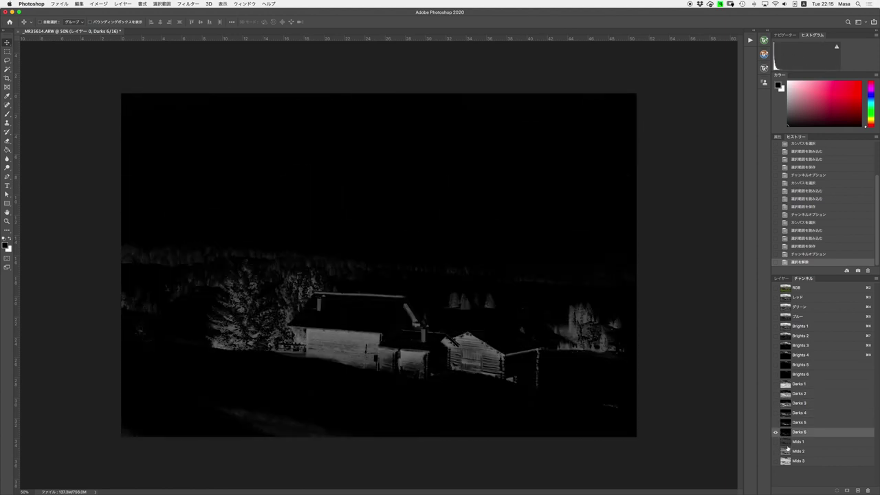
left_click(784, 442)
left_click(785, 452)
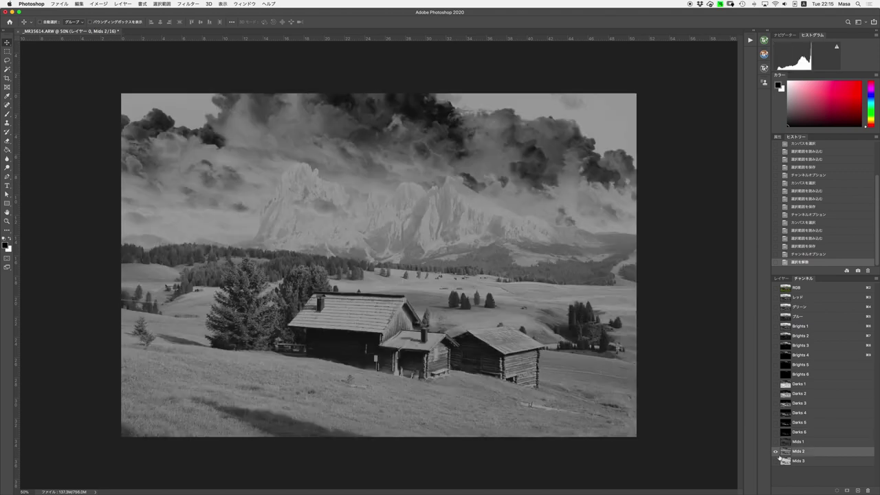
left_click(786, 463)
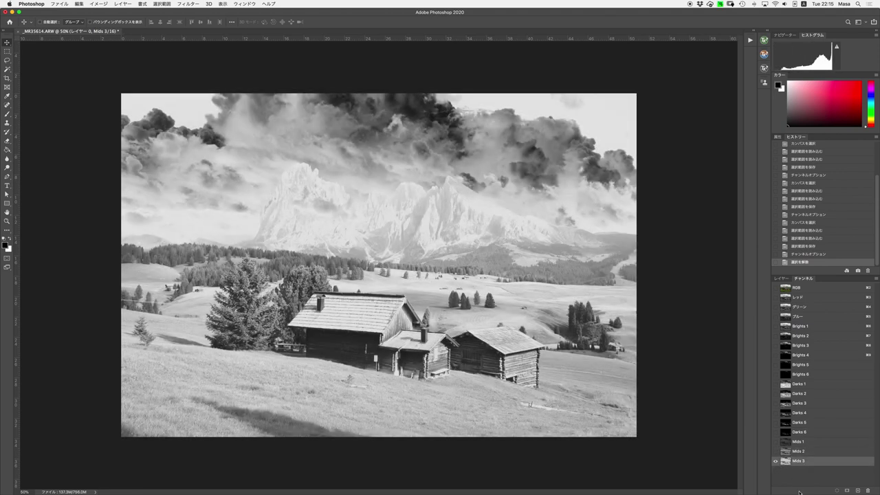